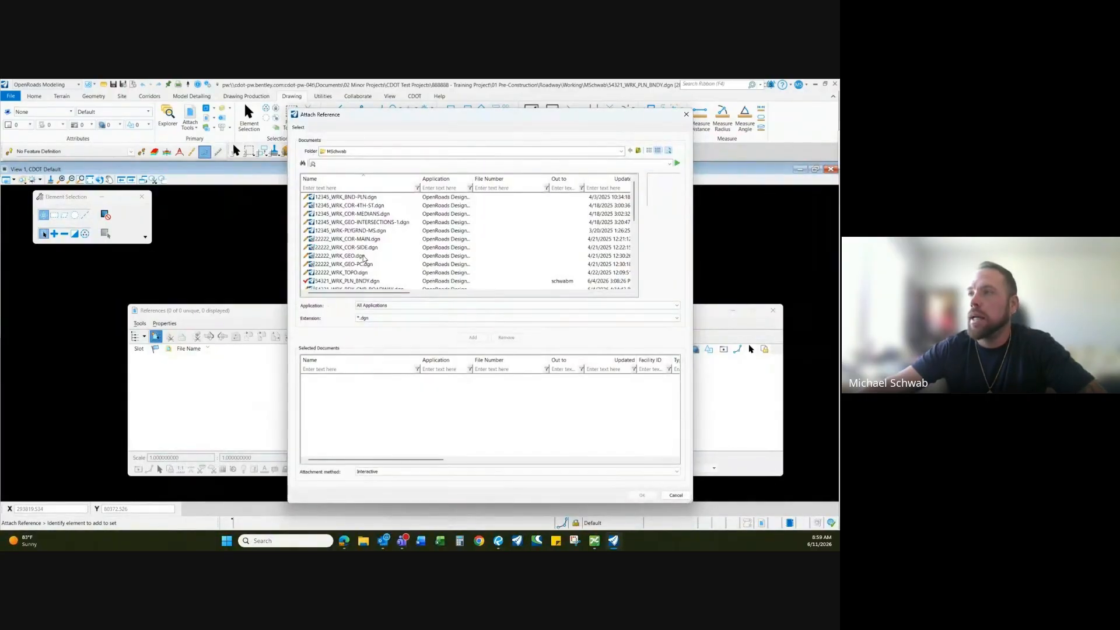
- Add 54321_WRK_RDY_GEO_US24.dgn and 54321_WRK_SRV_LIN.dgn from the current folder to the documents selected for reference attachment
scroll(402, 271, down, 1)
scroll(369, 267, down, 1)
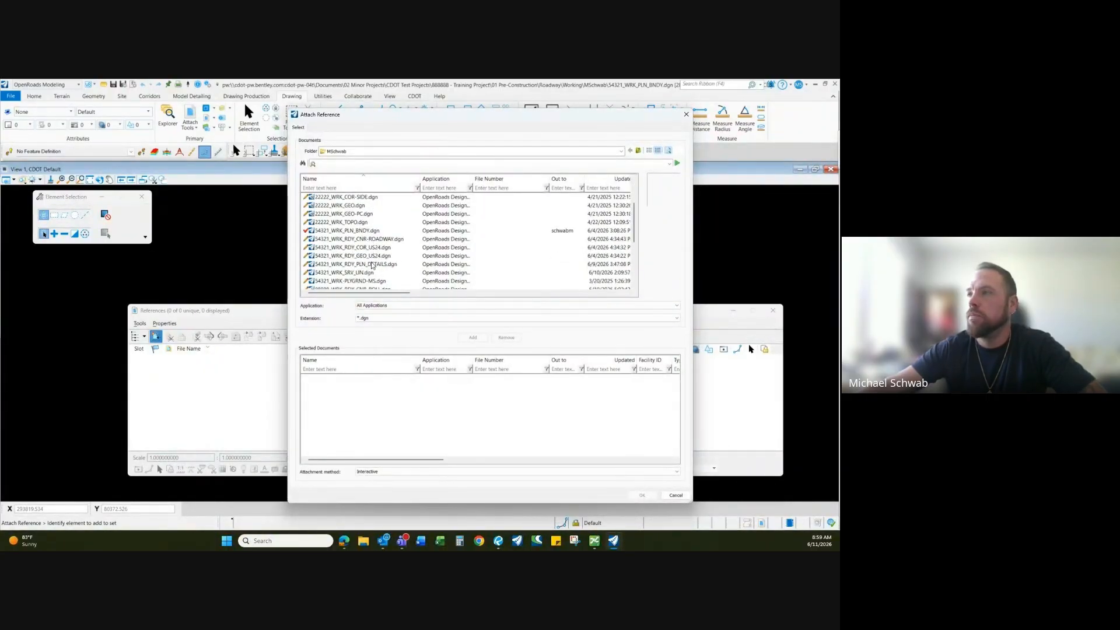
click(368, 255)
click(473, 337)
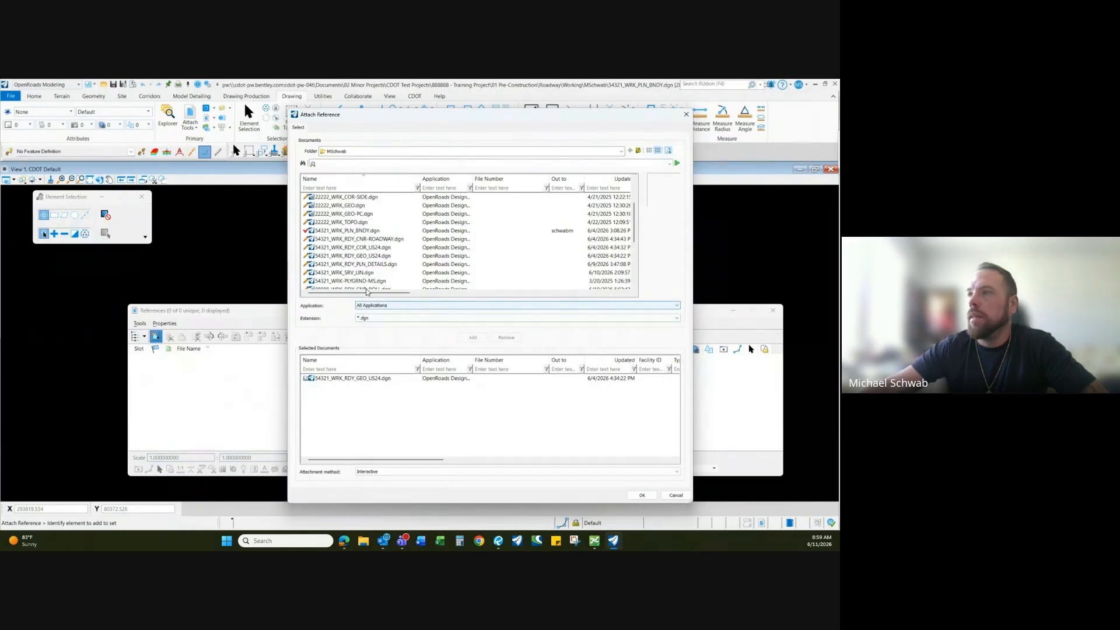
click(408, 272)
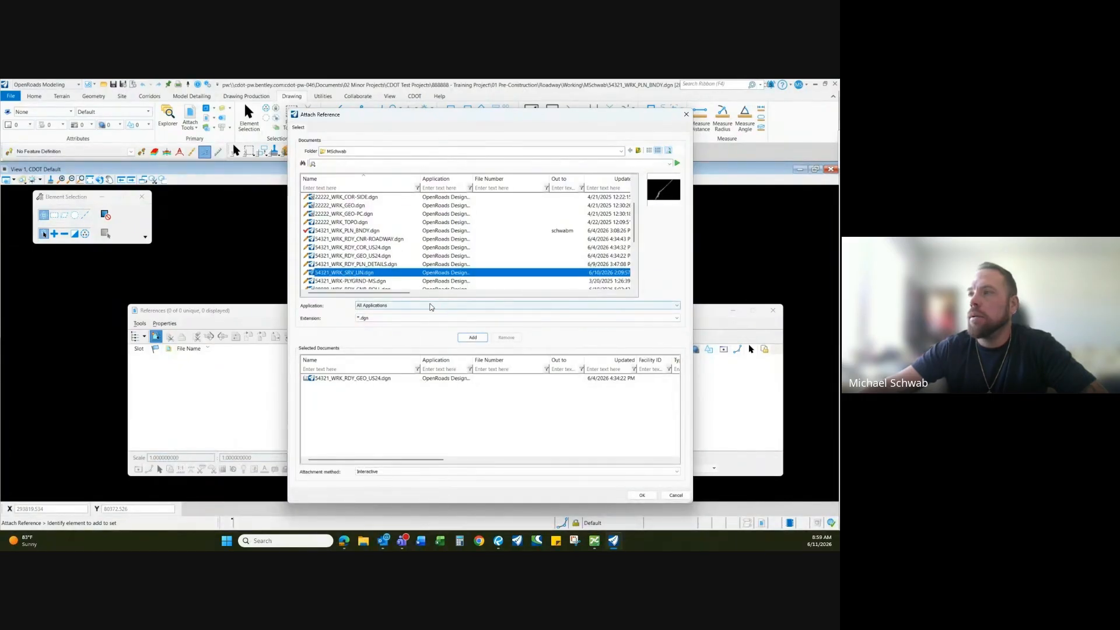
click(473, 337)
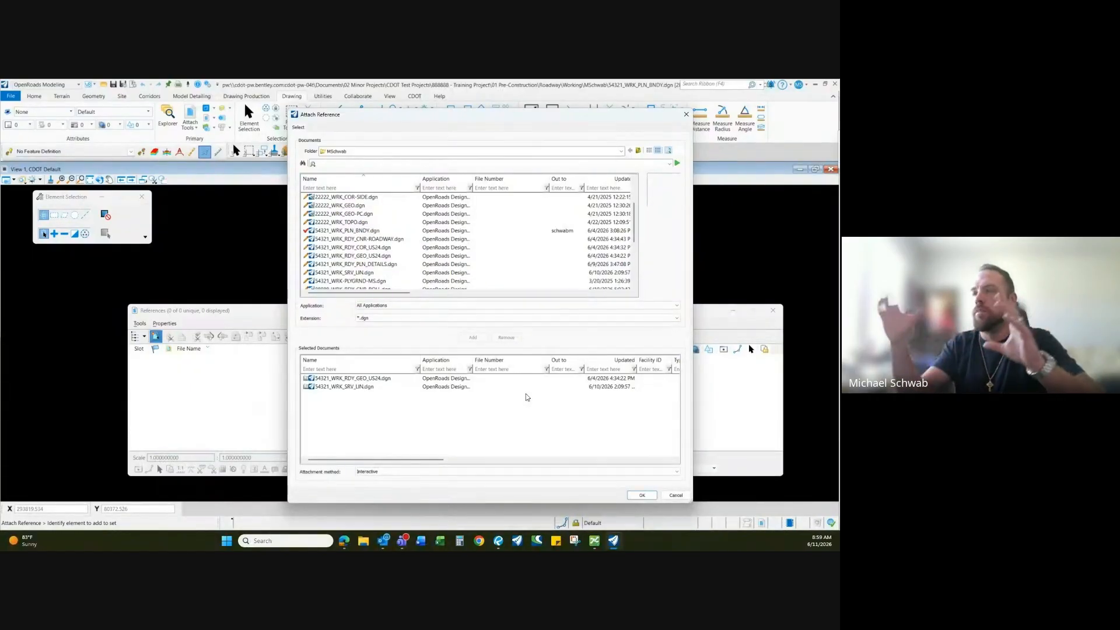
- Attach both selected files despite the WorkSet difference, using the CDOT Default model, Coincident - World orientation and 1"=50' detail scale
click(643, 497)
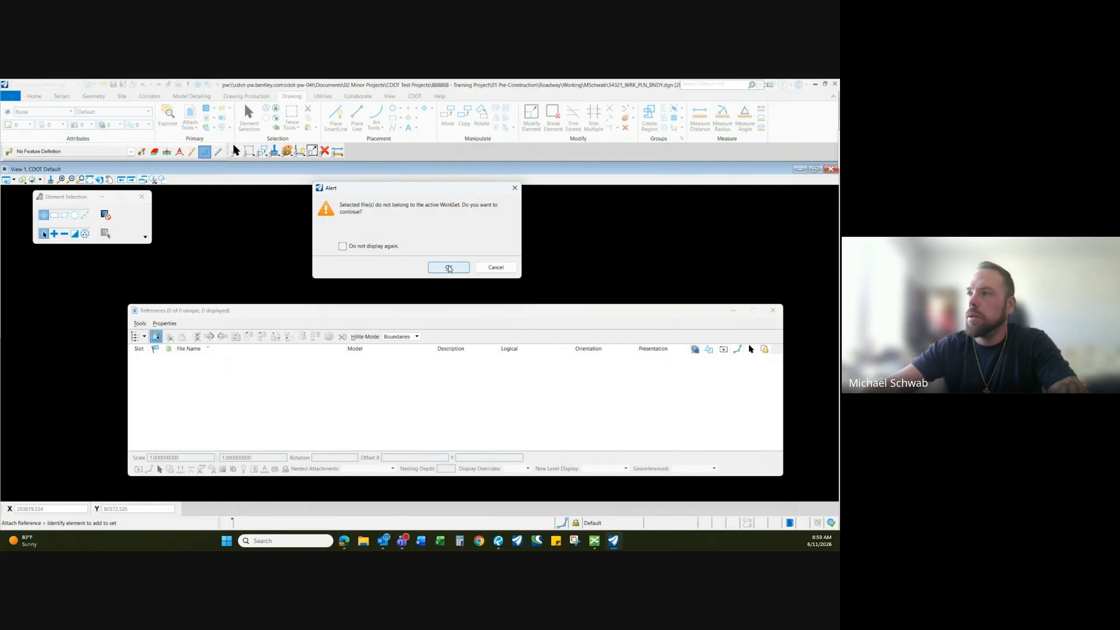
key(Return)
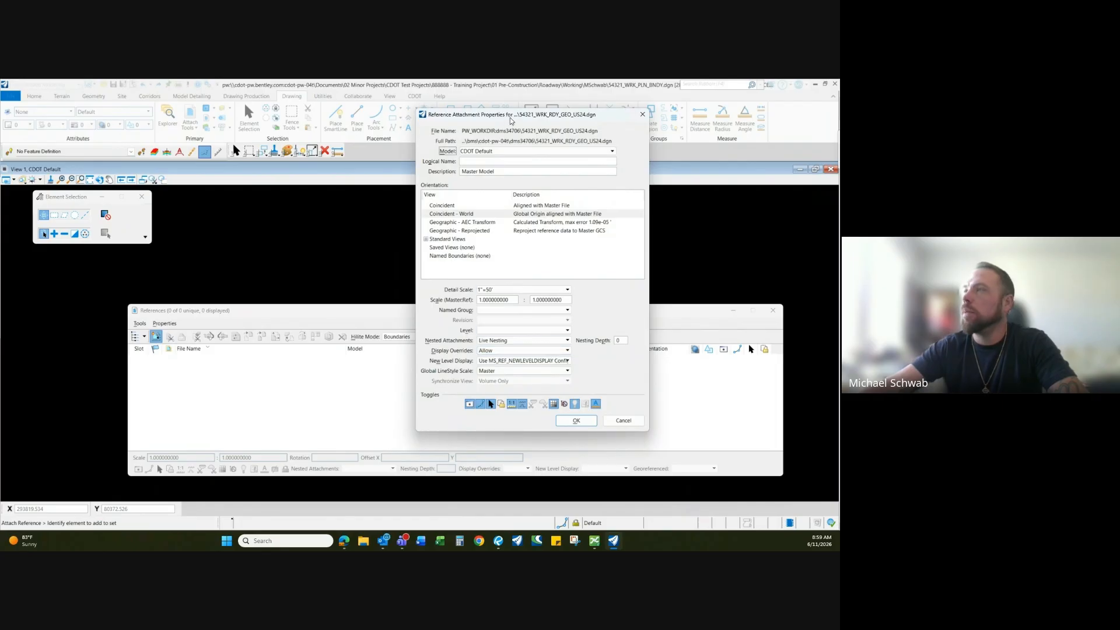
click(565, 422)
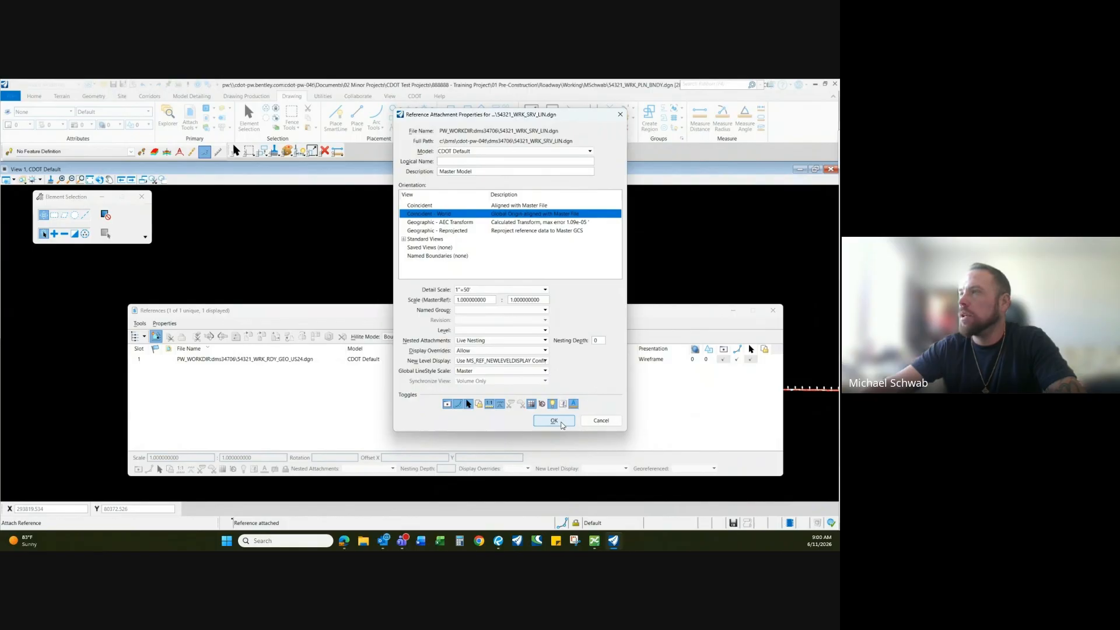
click(561, 423)
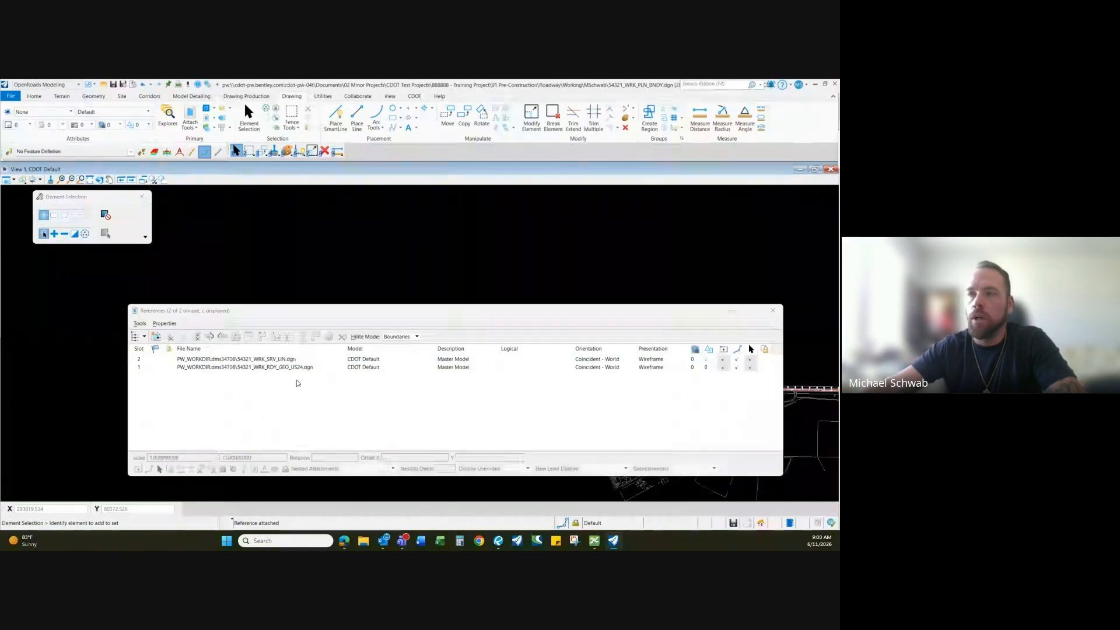
- Give the 54321_WRK_SRV_LIN.dgn reference the logical name Existing Topography
click(523, 361)
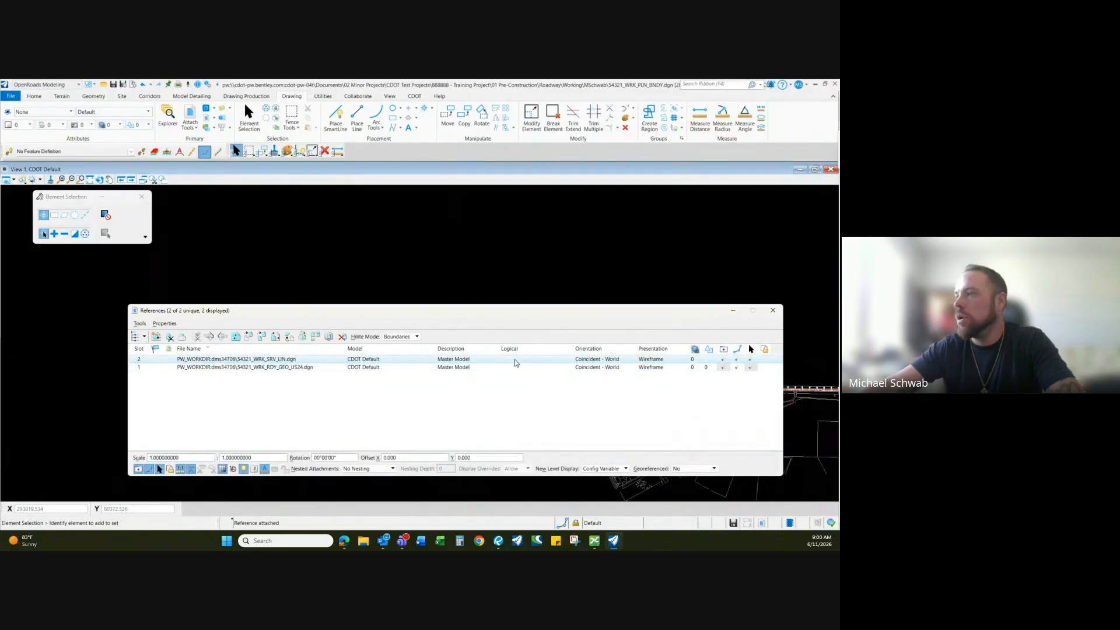
click(519, 361)
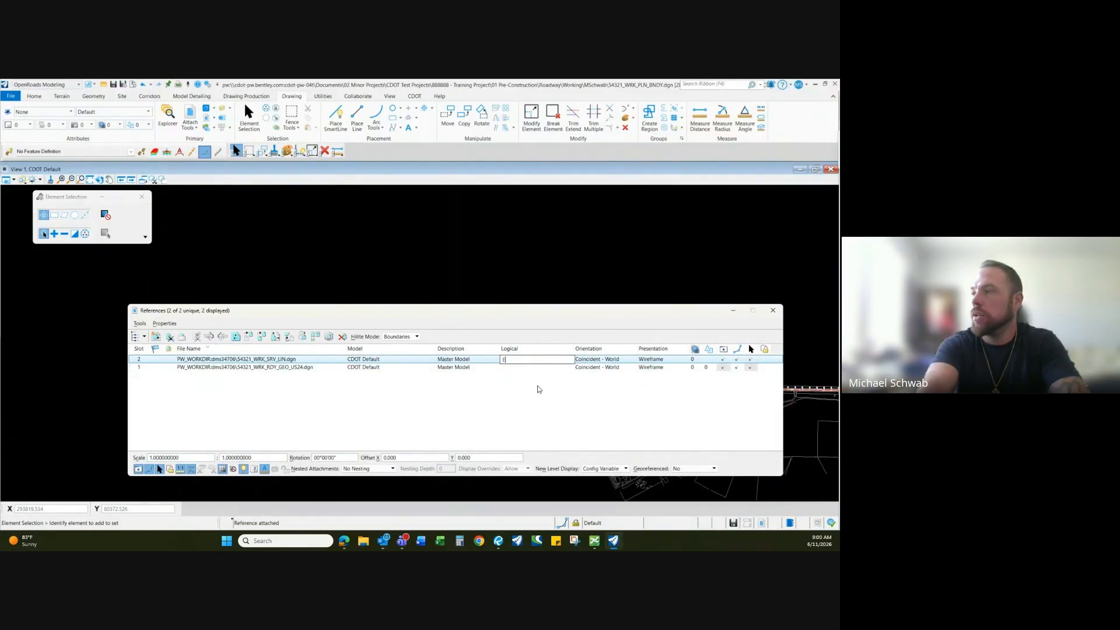
text(Existing Topogo)
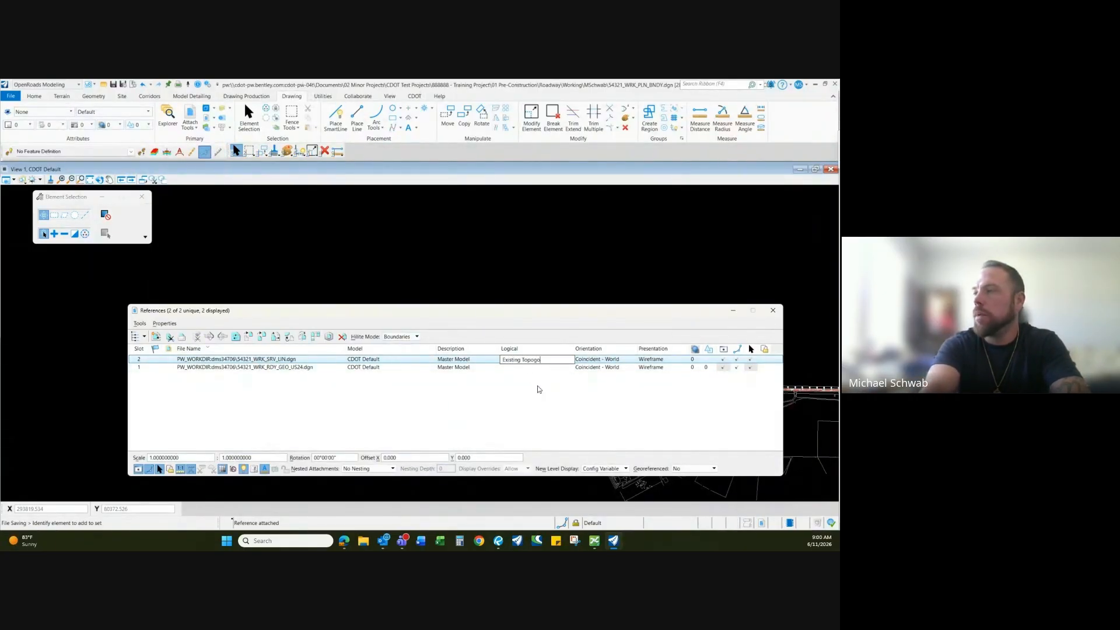
key(BackSpace)
text(raphy)
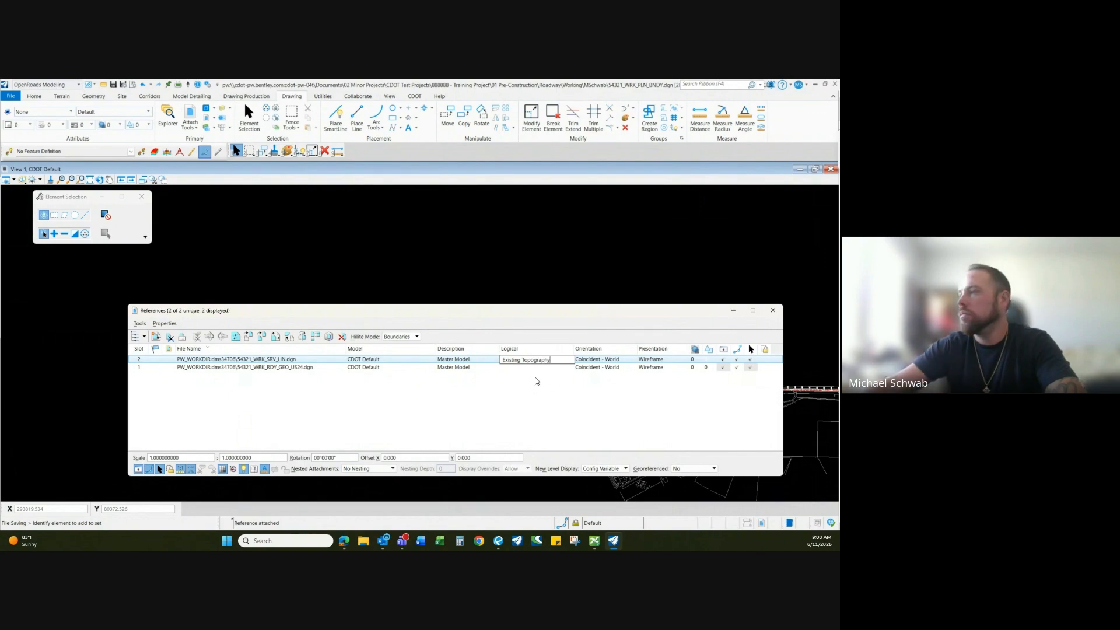
- Give the 54321_WRK_RDY_GEO_US24.dgn reference the logical name Proposed Geometry and close the References window
click(536, 367)
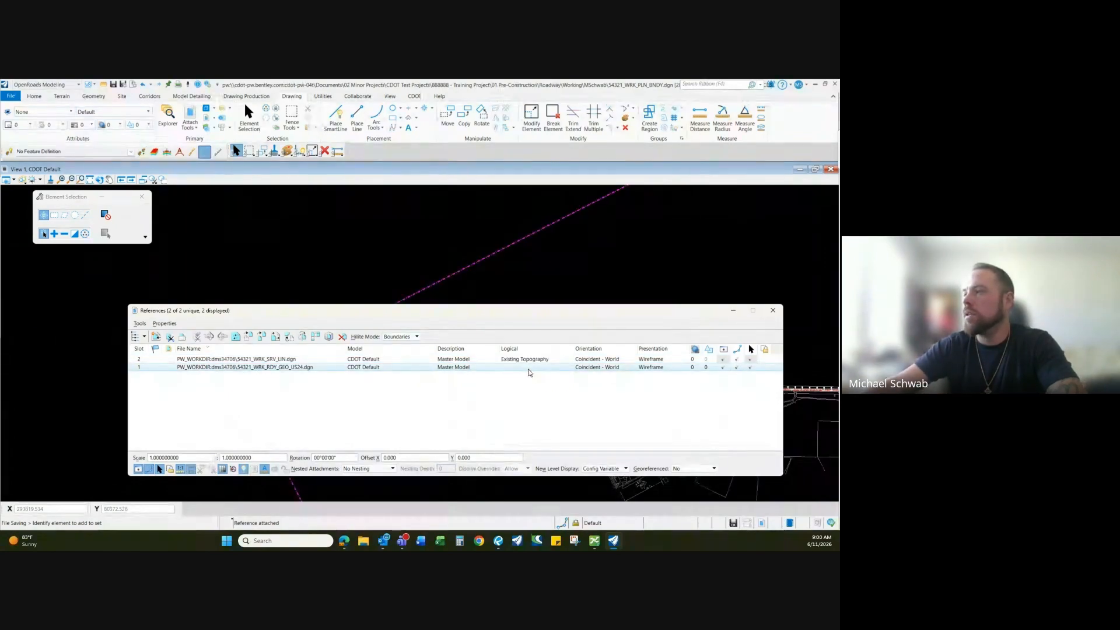
text(Proposed)
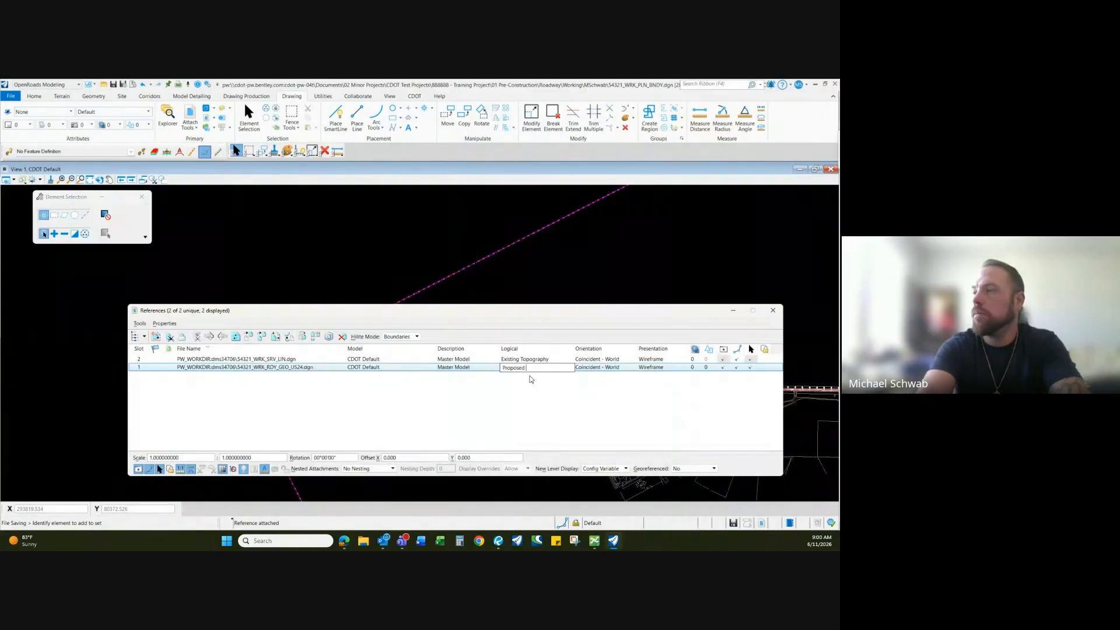
text( Geometry)
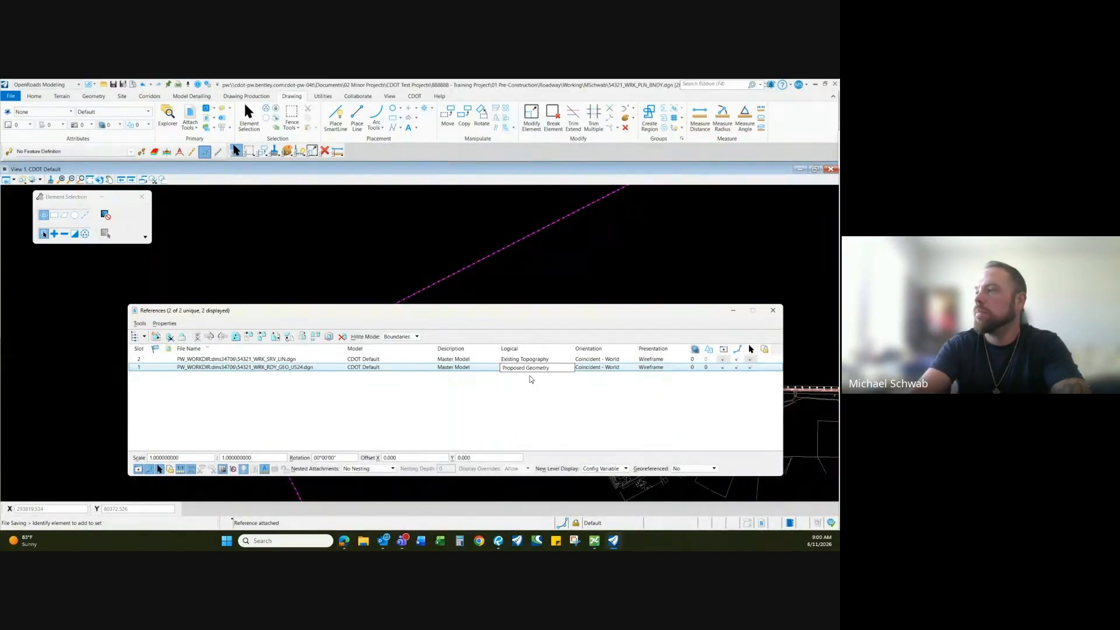
key(Return)
click(529, 413)
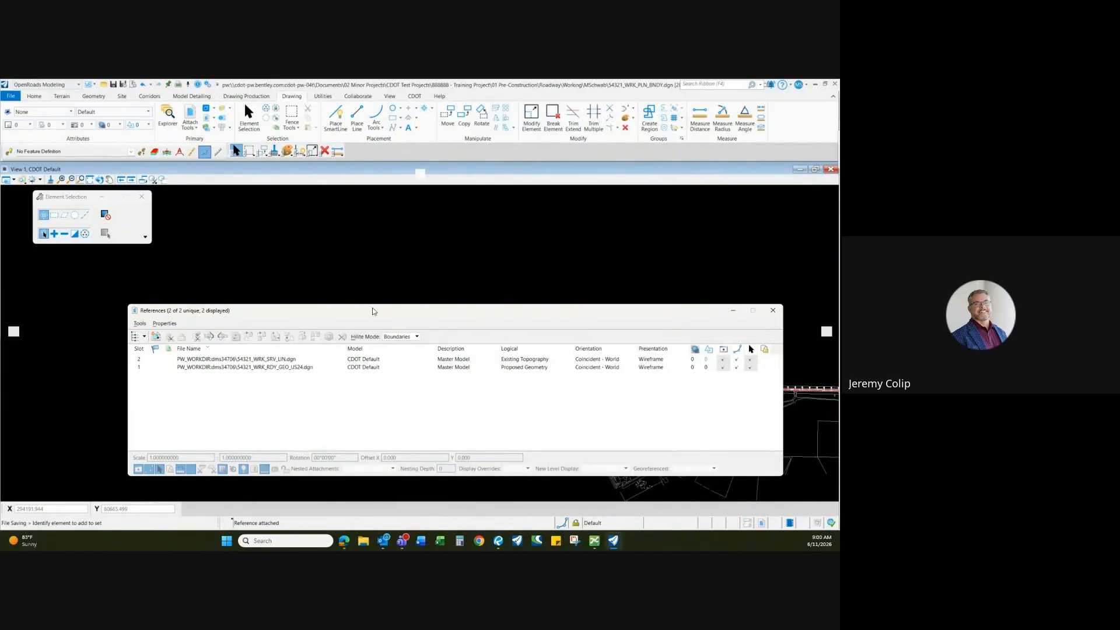
drag(390, 318, 366, 308)
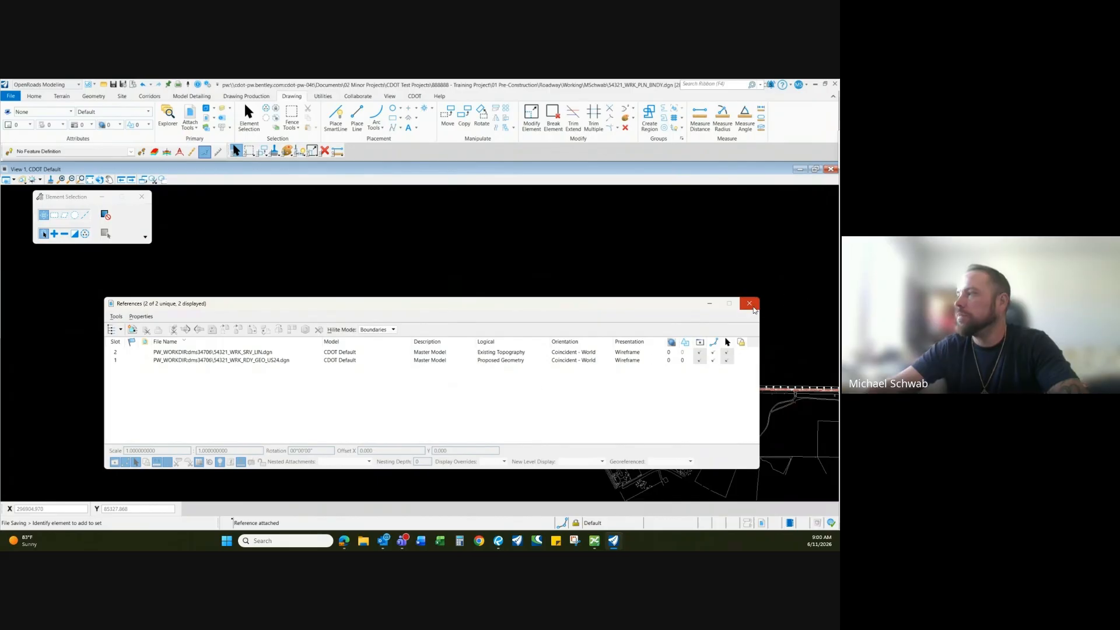
click(750, 303)
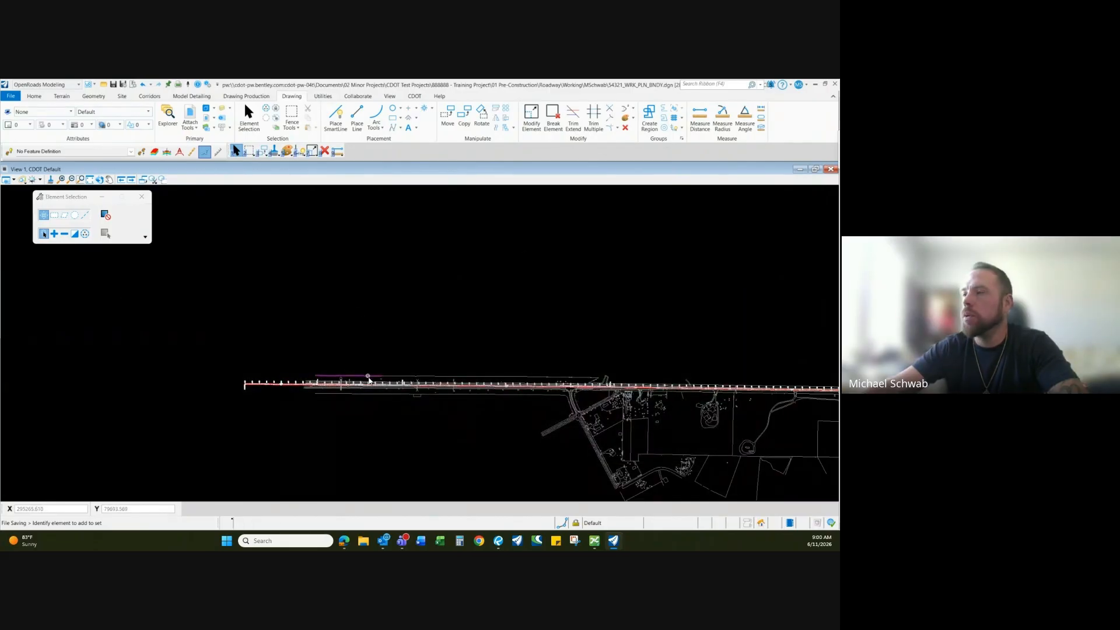
- Examine the referenced alignment from its starting end and its position relative to the existing topography
scroll(292, 387, up, 2)
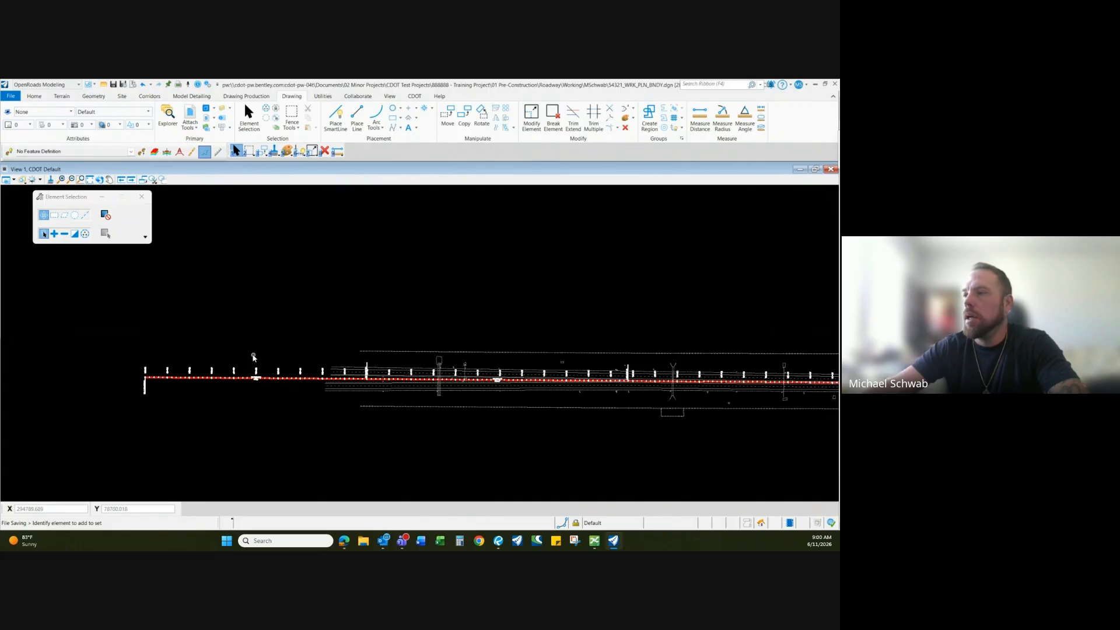
scroll(252, 354, down, 2)
scroll(364, 359, up, 2)
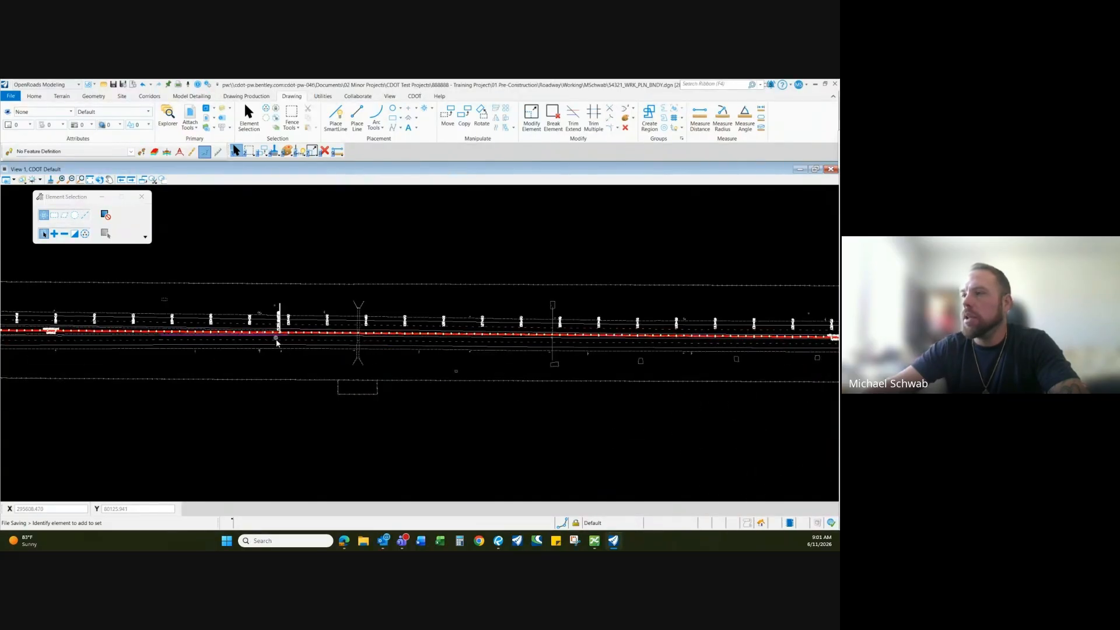
scroll(342, 345, down, 2)
scroll(177, 320, down, 1)
scroll(177, 319, down, 1)
scroll(163, 318, up, 3)
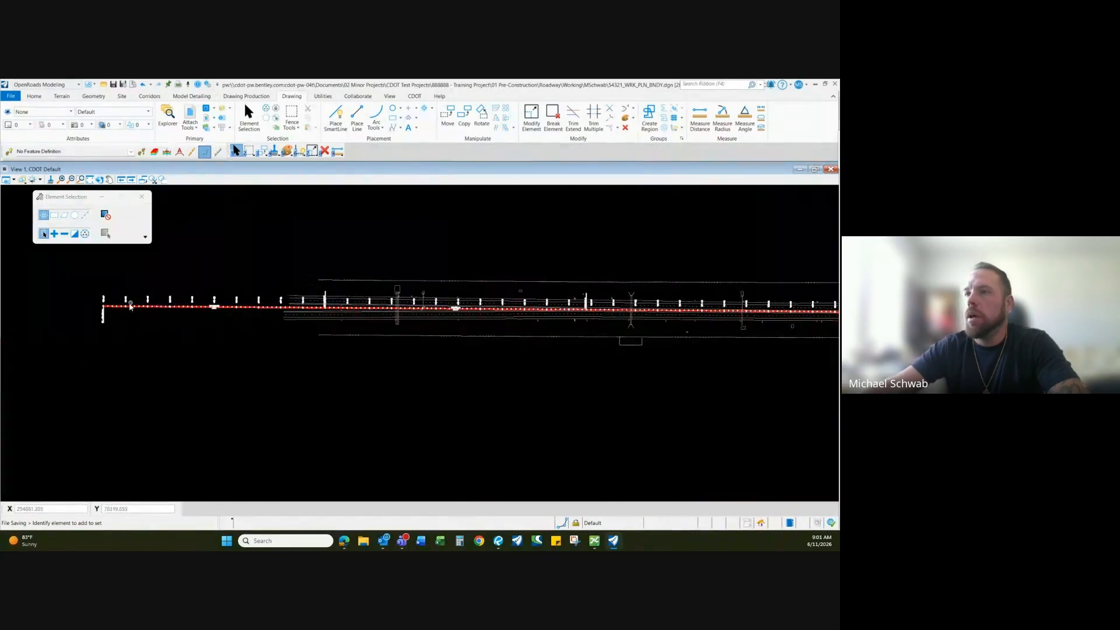
scroll(184, 325, down, 3)
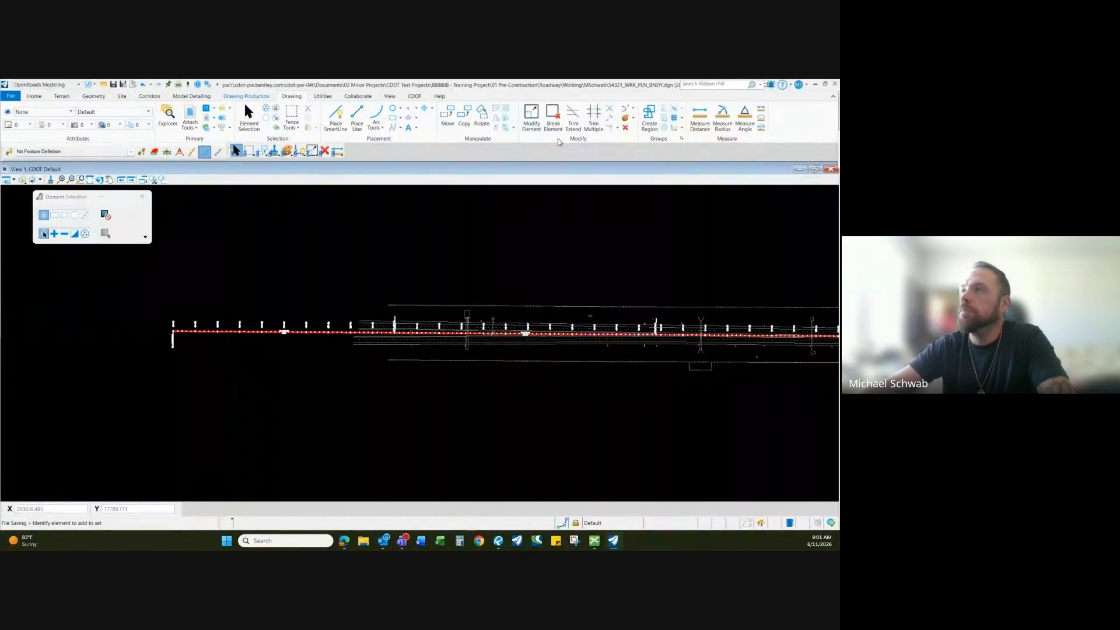
- Start placing a named boundary with the Civil Plan method
click(247, 97)
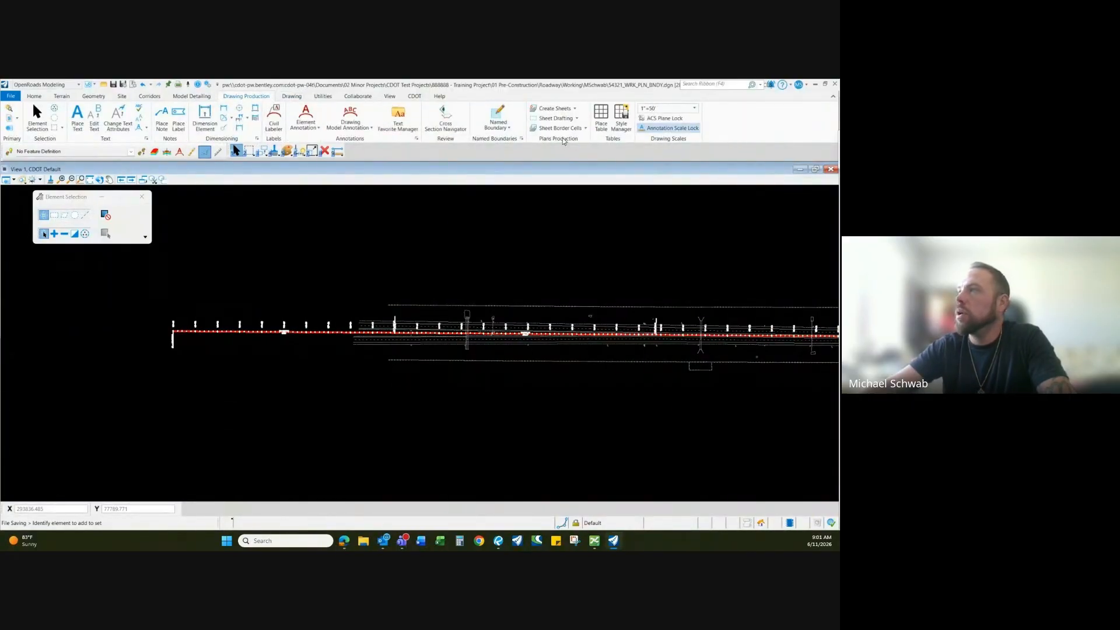
click(505, 117)
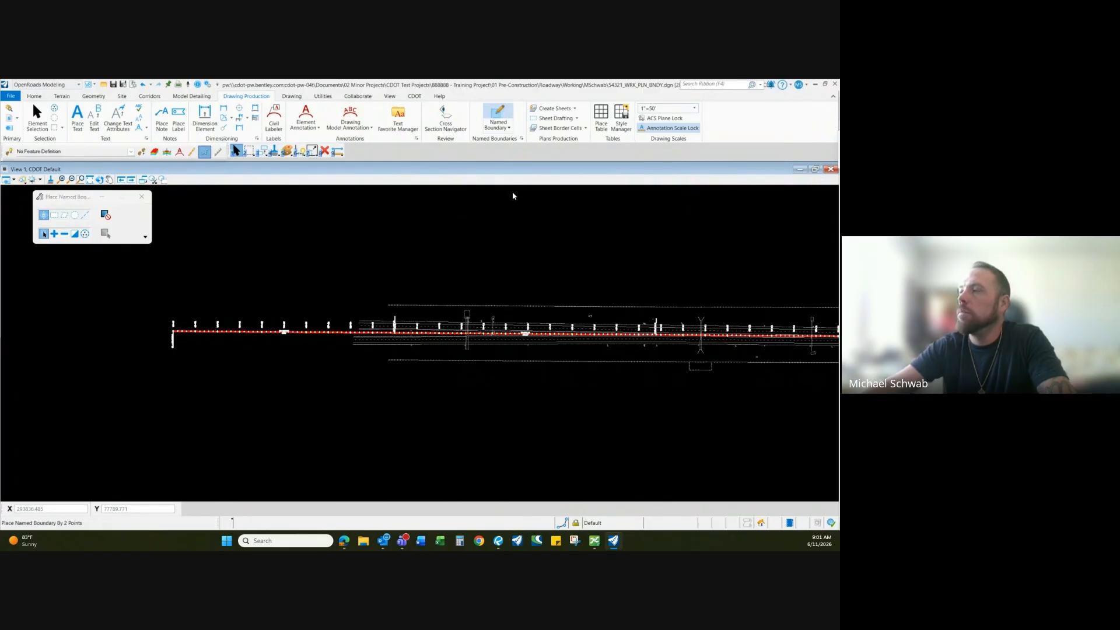
drag(111, 198, 197, 194)
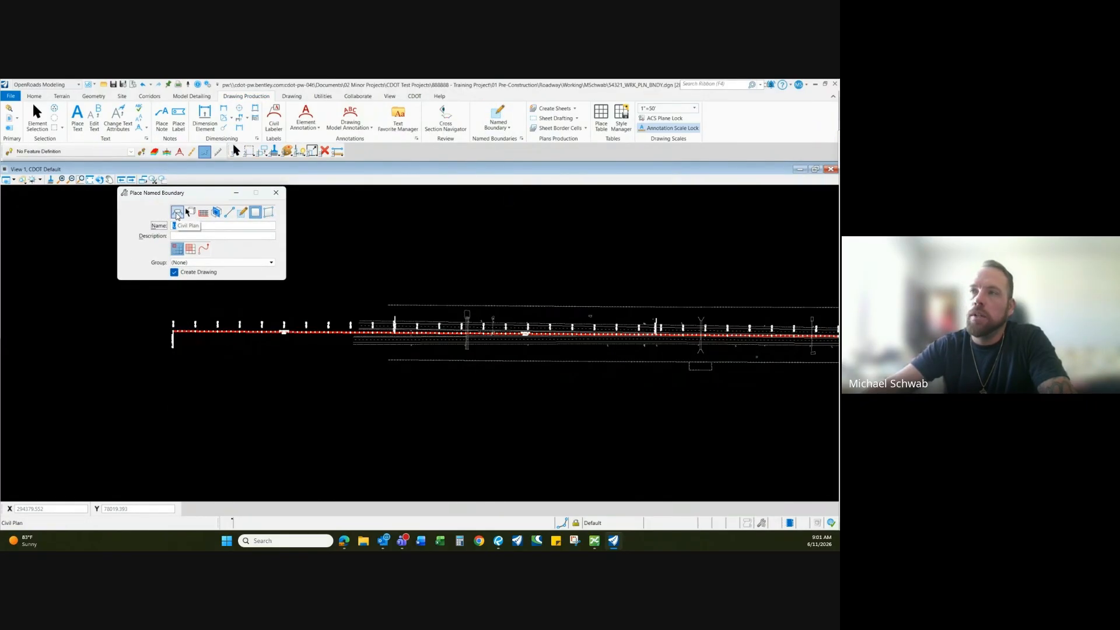
click(177, 213)
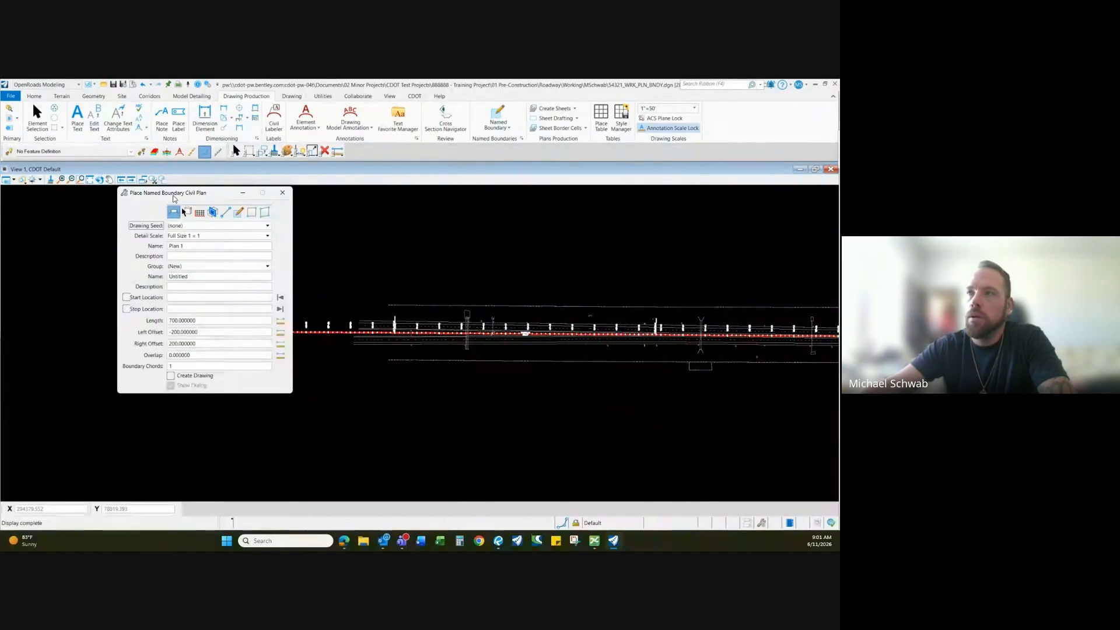
drag(173, 198, 155, 196)
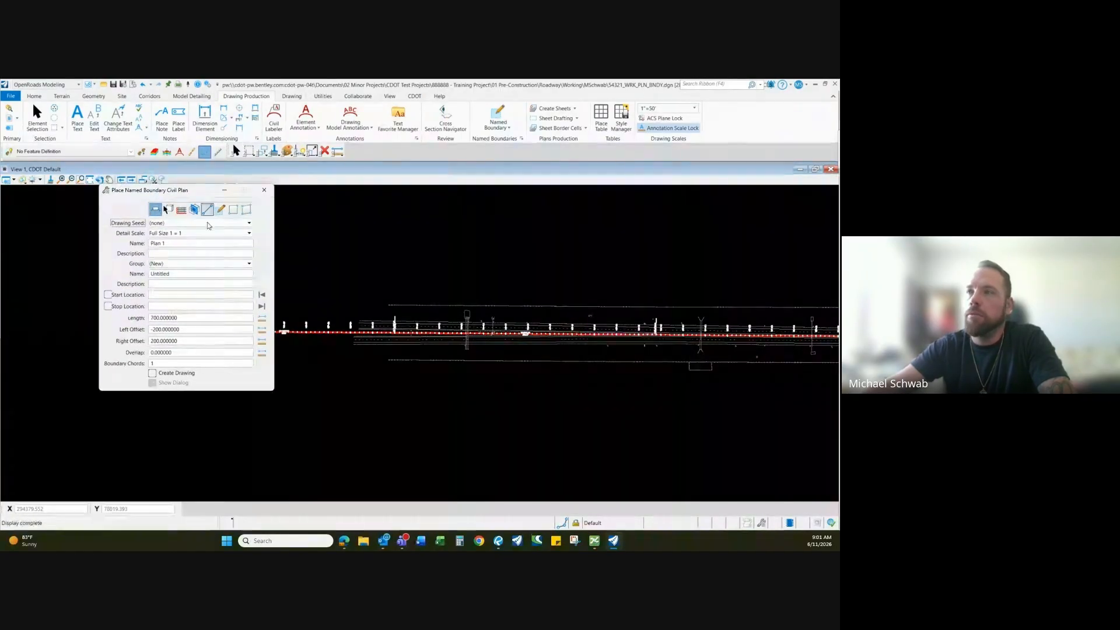
- Set the civil plan boundary's drawing seed to Plan - Single and its detail scale to 1"=50'
click(178, 222)
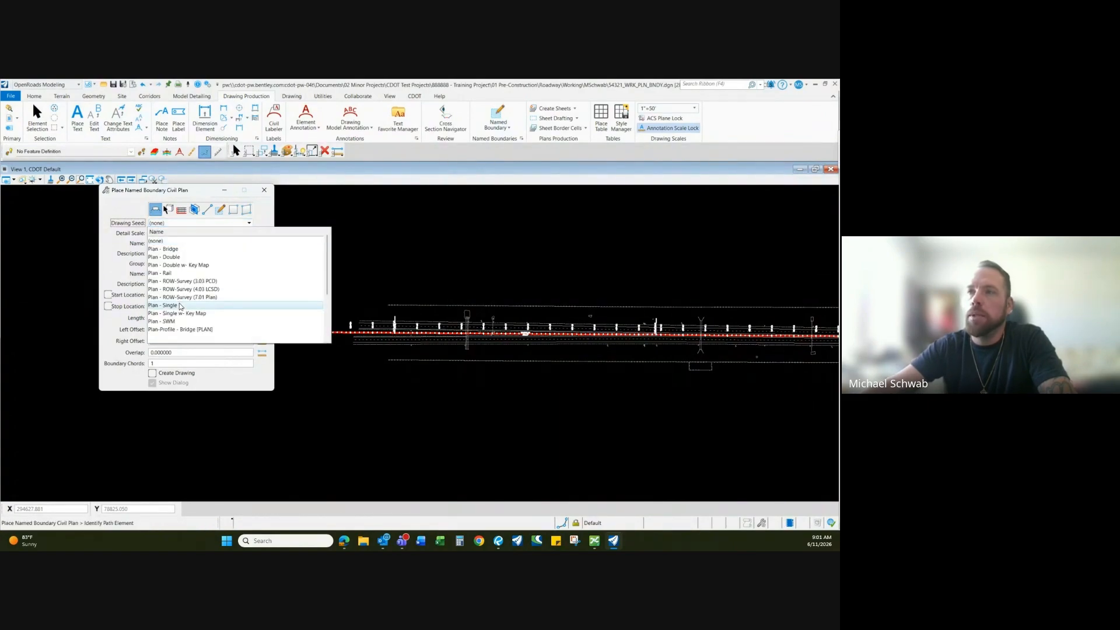
click(169, 305)
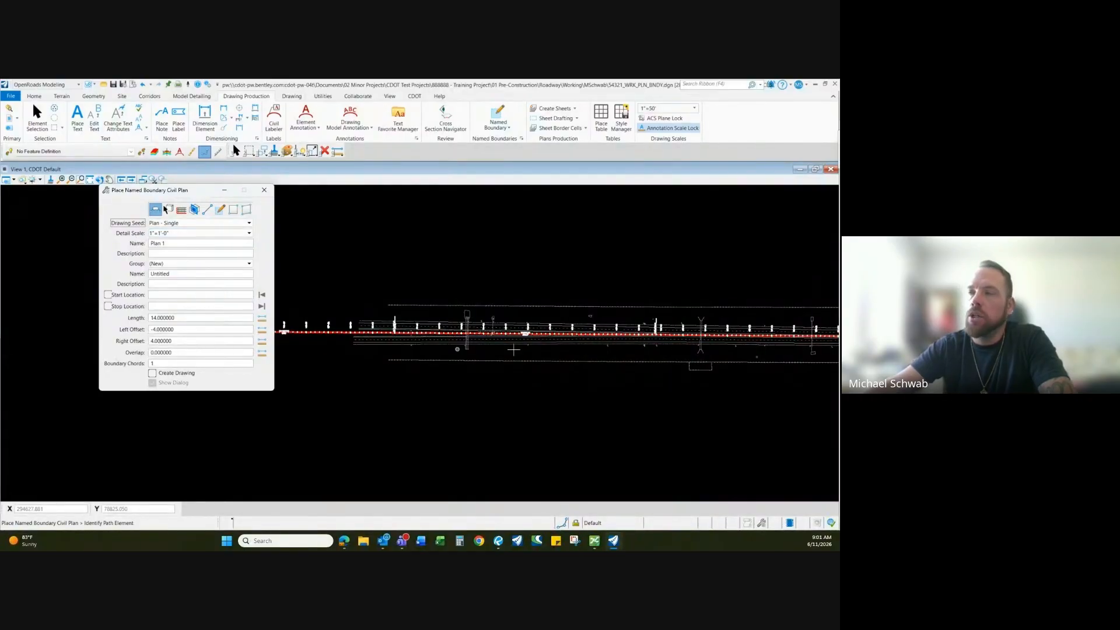
click(174, 233)
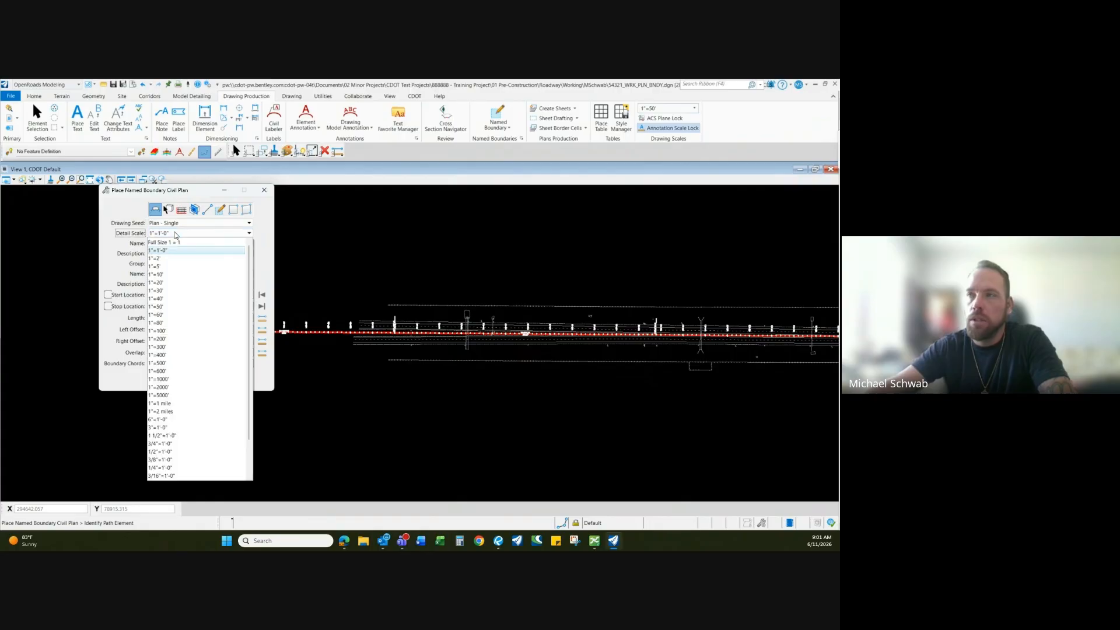
click(175, 306)
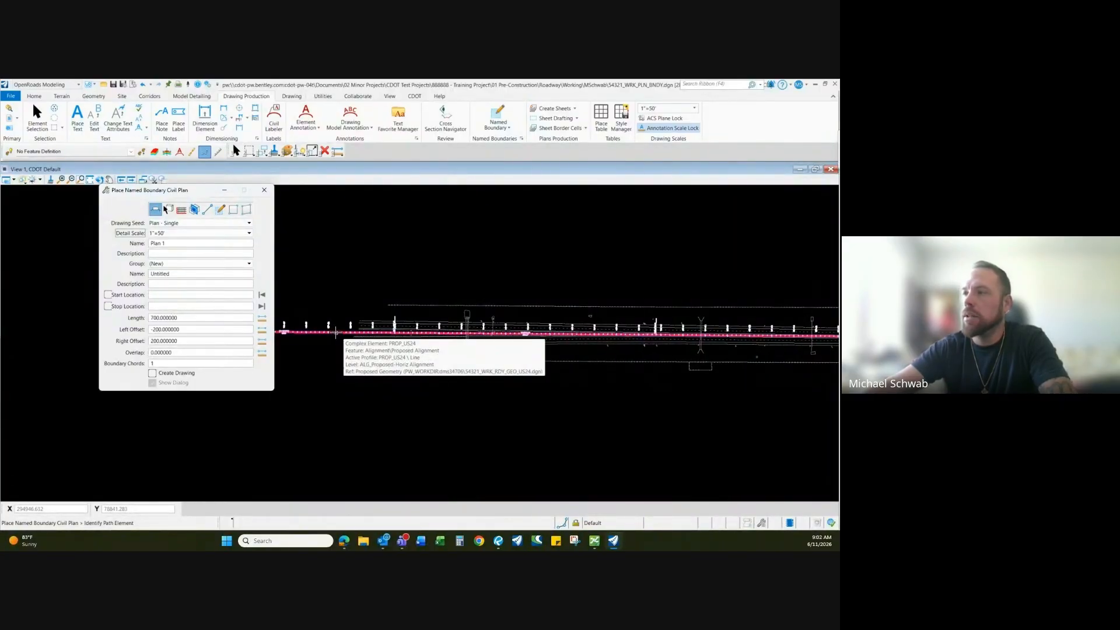
- Pick the proposed US 24 alignment (PROP_US24) as the path for the plan named boundaries
click(336, 332)
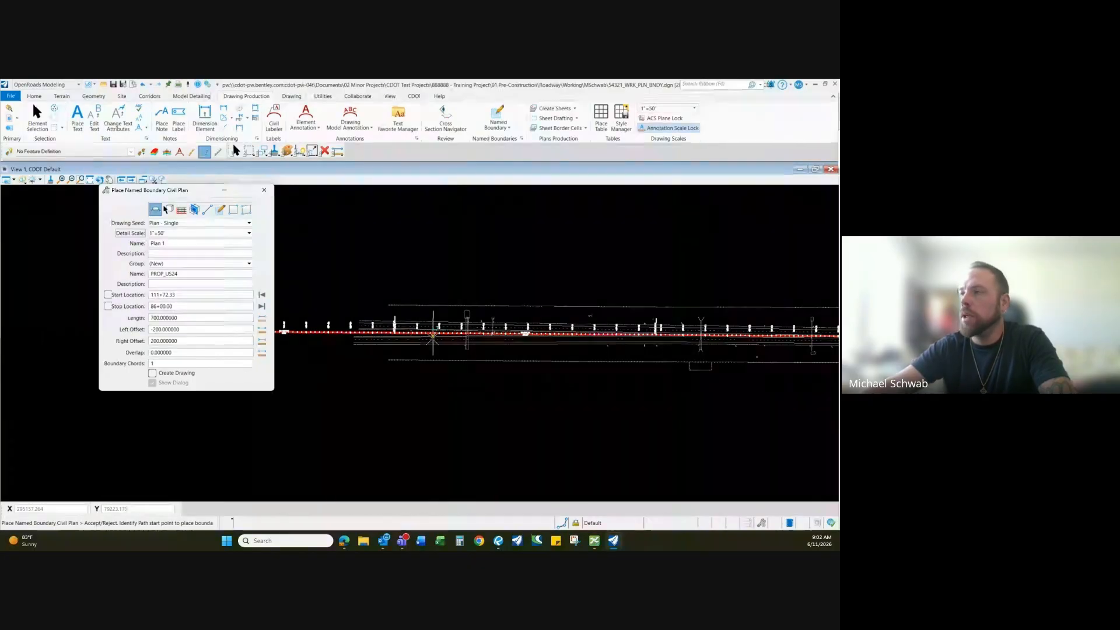
scroll(433, 337, up, 3)
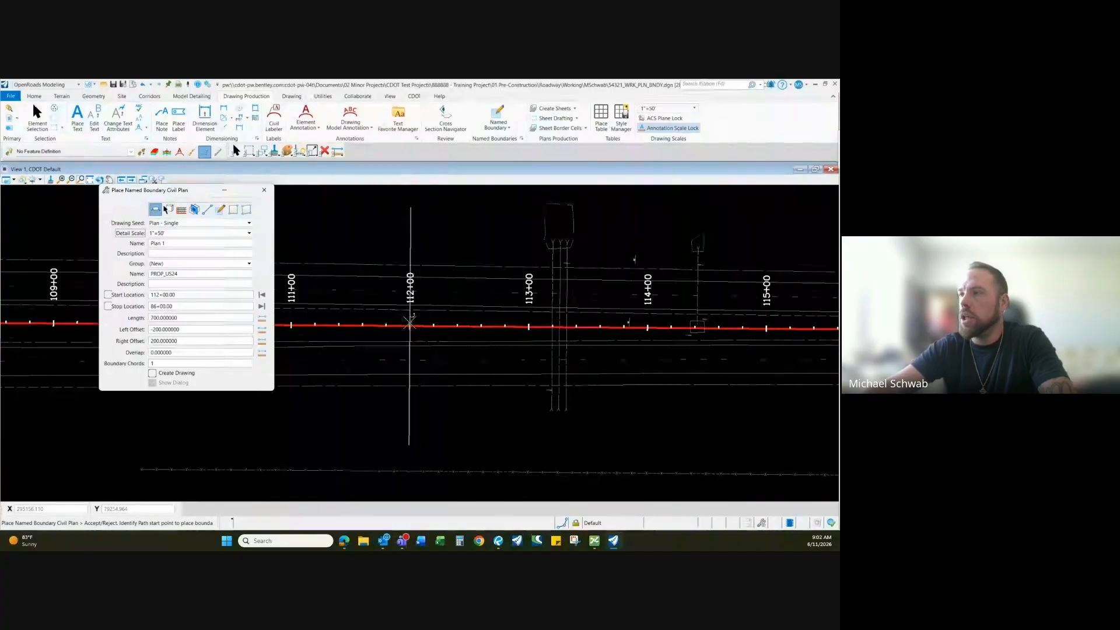
scroll(420, 320, down, 5)
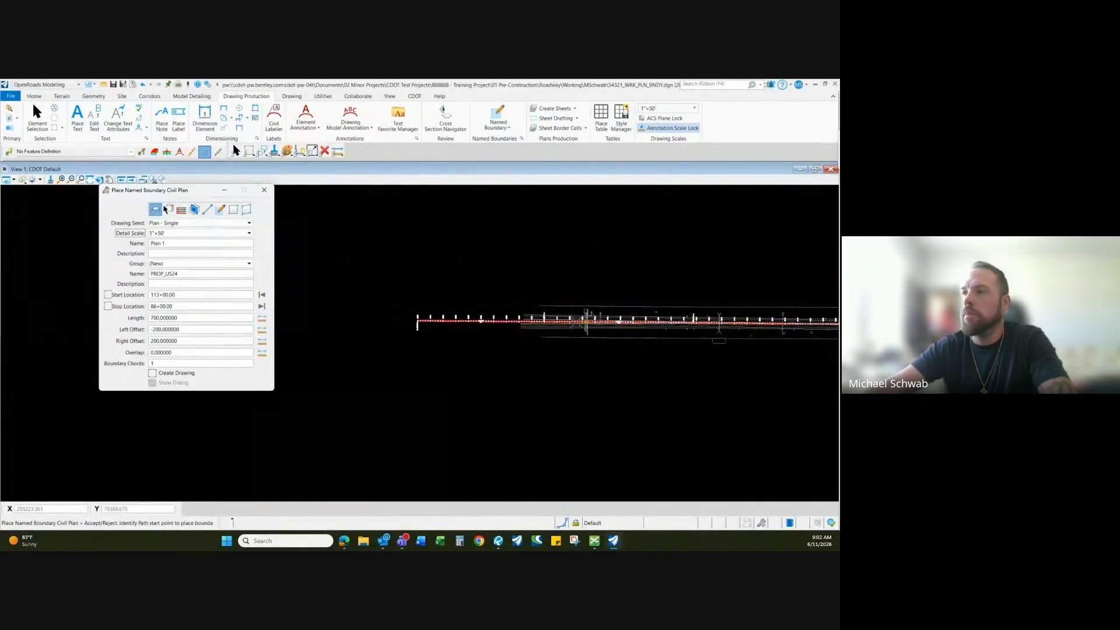
scroll(464, 310, up, 2)
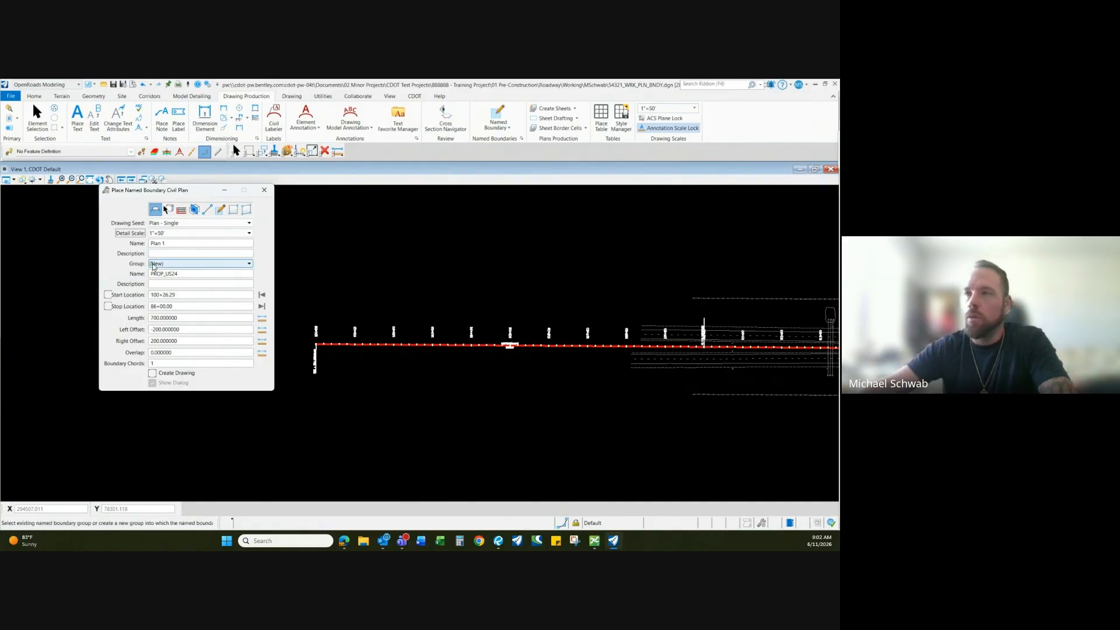
- Lock the boundaries' start and stop locations to the alignment's start and end, 100+00.00 and 303+00.00
click(109, 295)
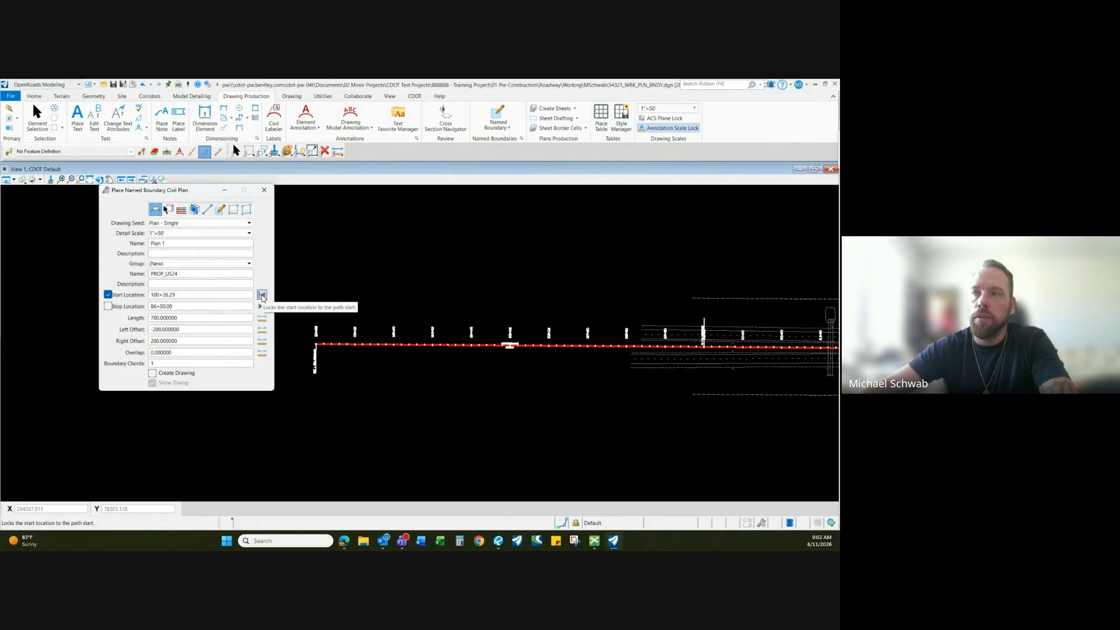
click(262, 296)
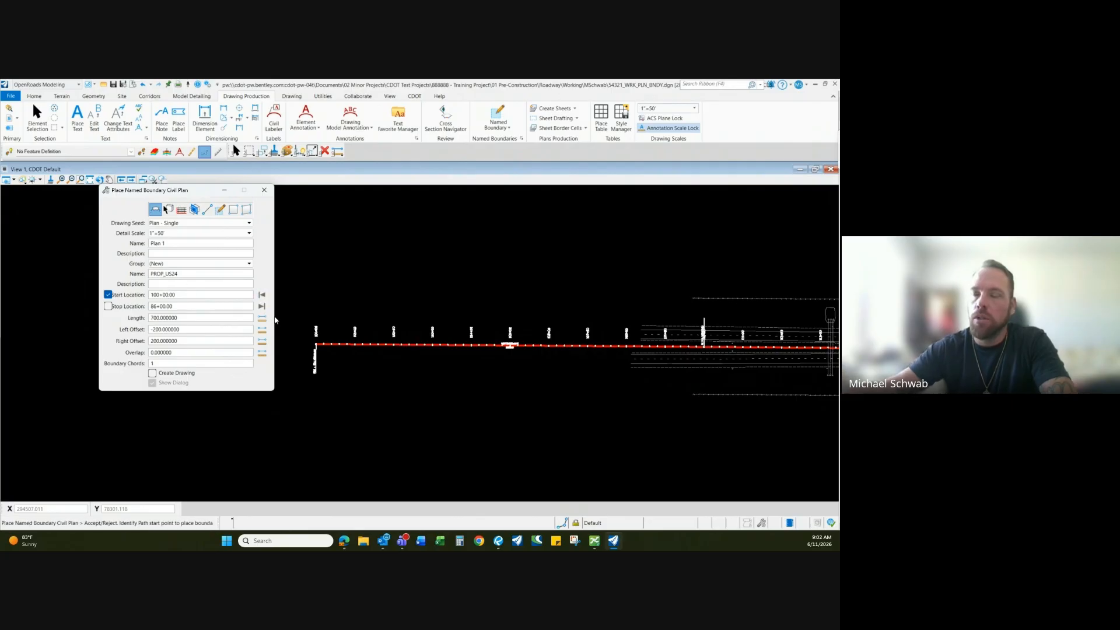
click(108, 306)
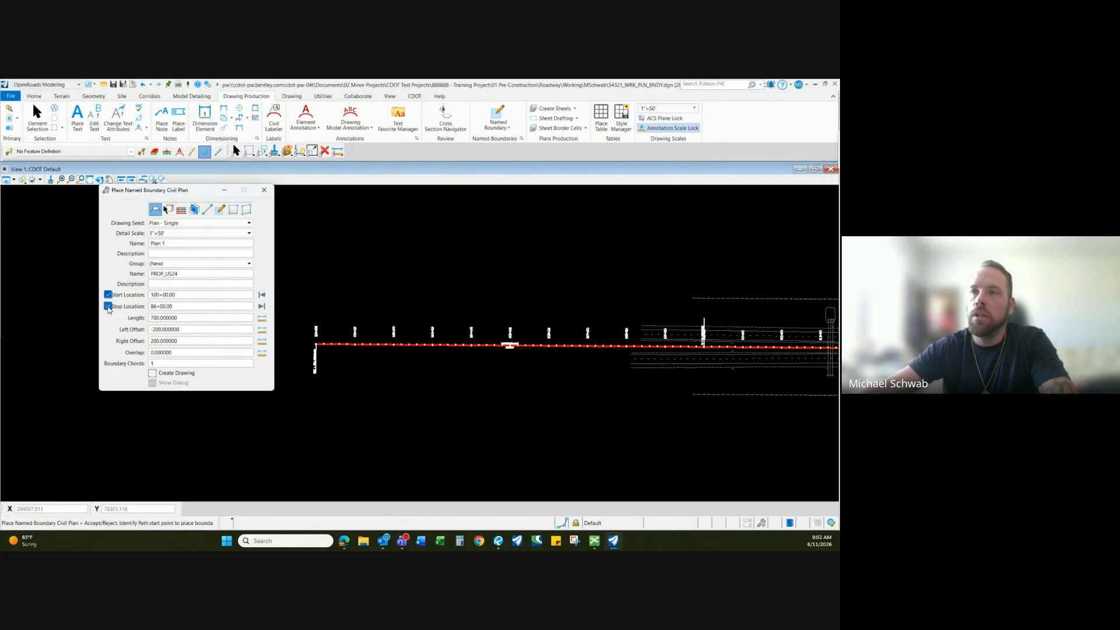
click(262, 307)
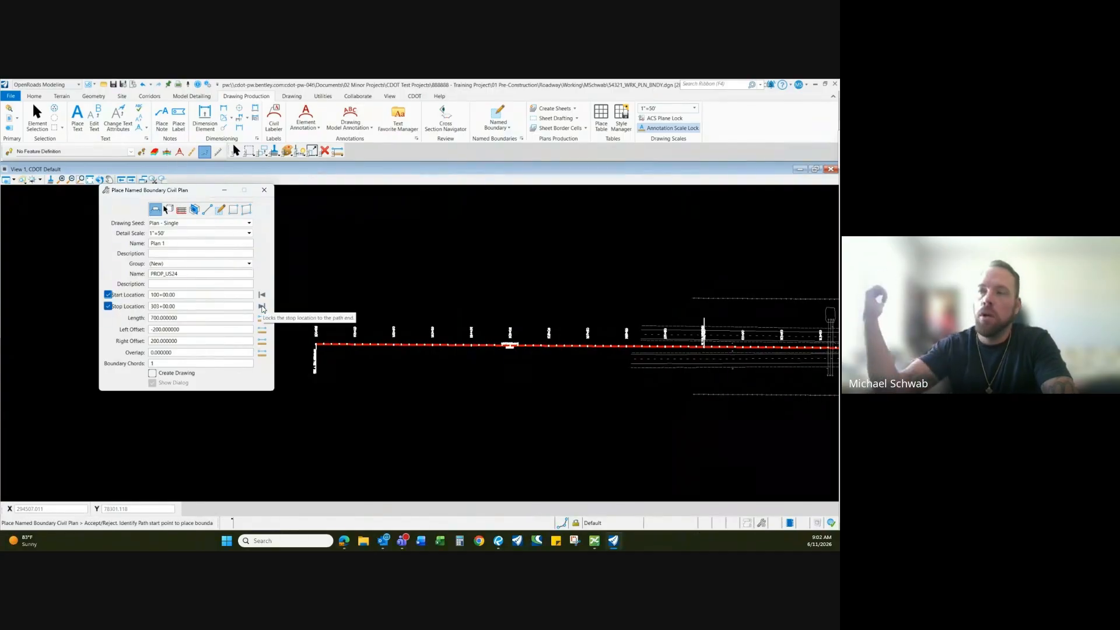
click(262, 307)
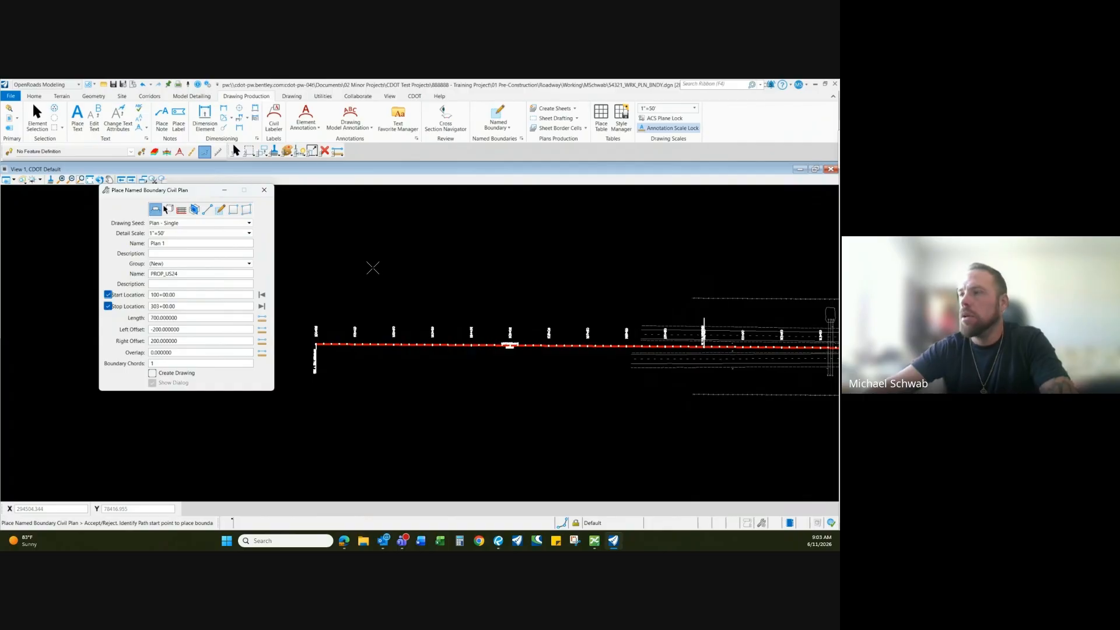
- Accept the start point for the plan boundaries and check their preview along the whole US 24 alignment
scroll(366, 280, down, 2)
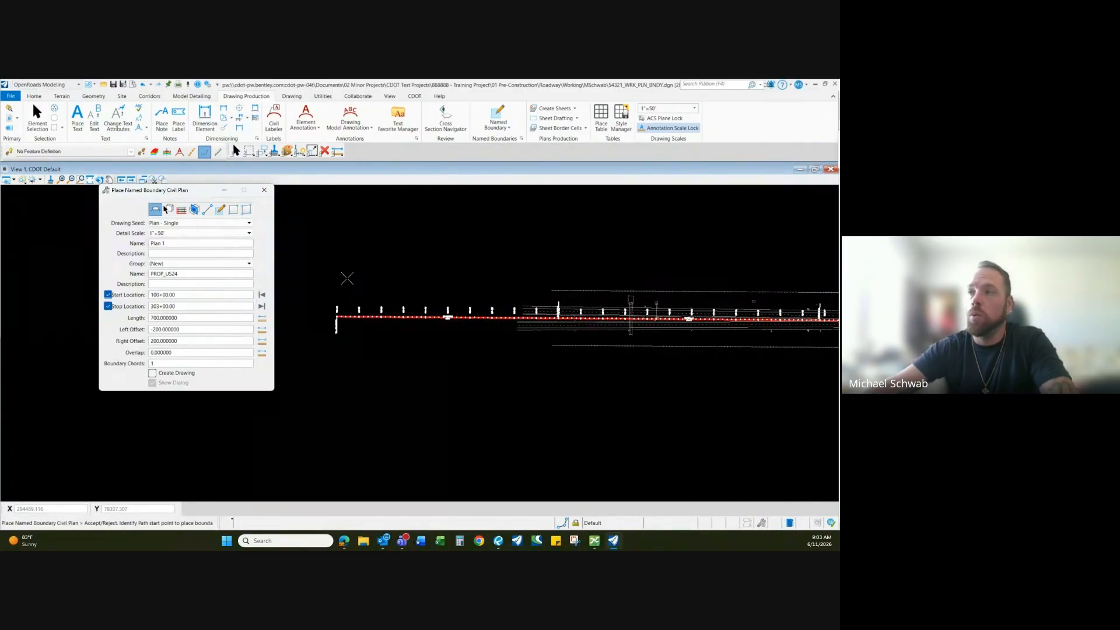
click(347, 278)
scroll(310, 273, down, 1)
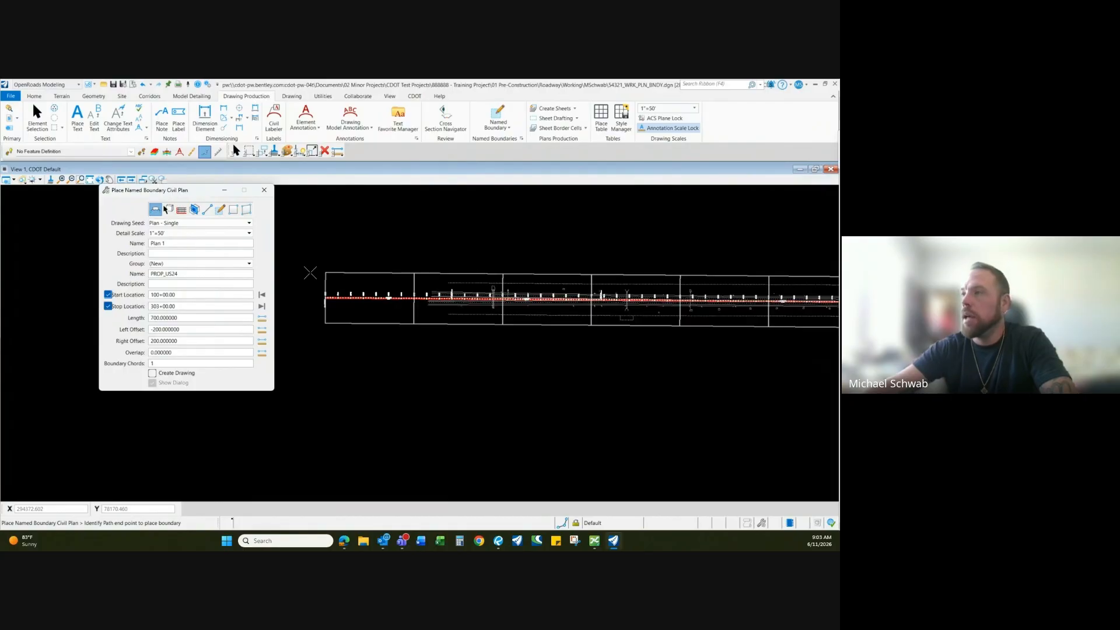
scroll(491, 318, down, 2)
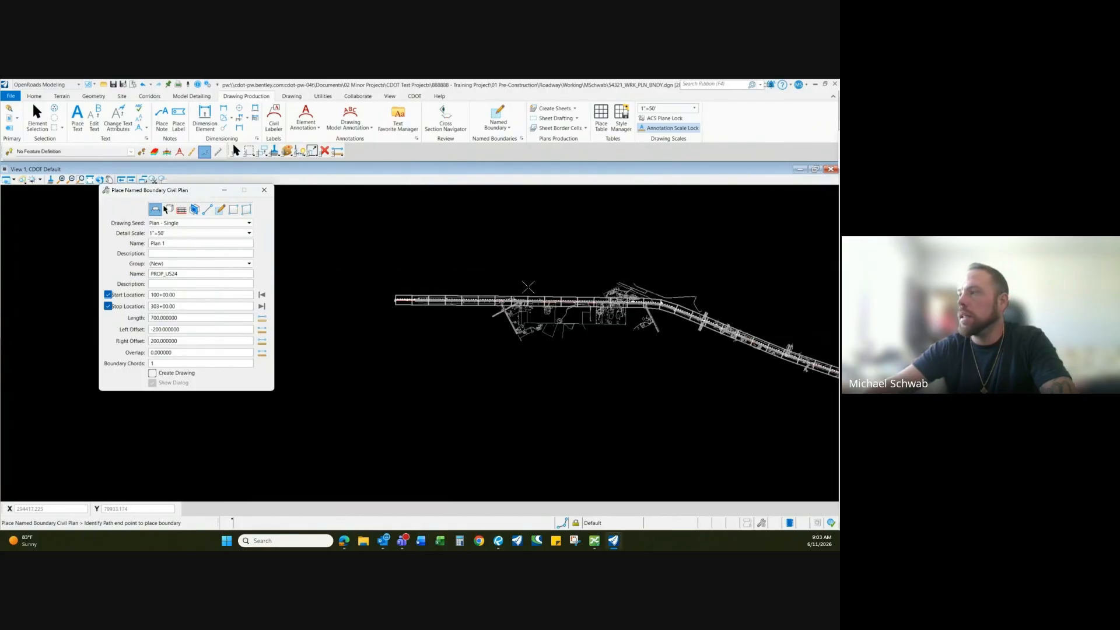
scroll(459, 327, up, 3)
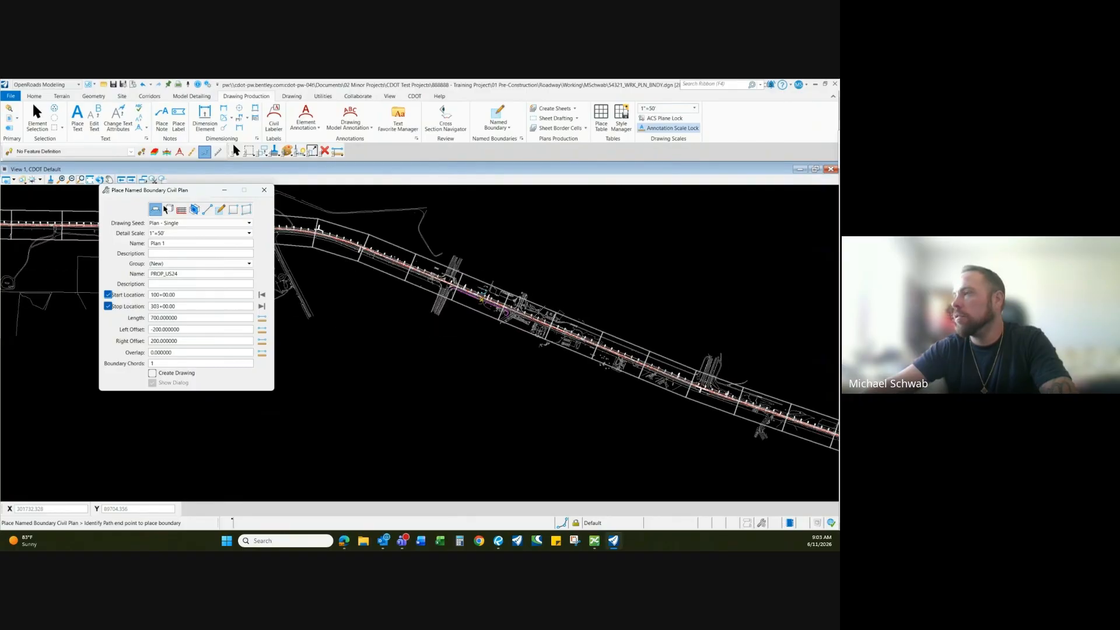
scroll(568, 322, down, 1)
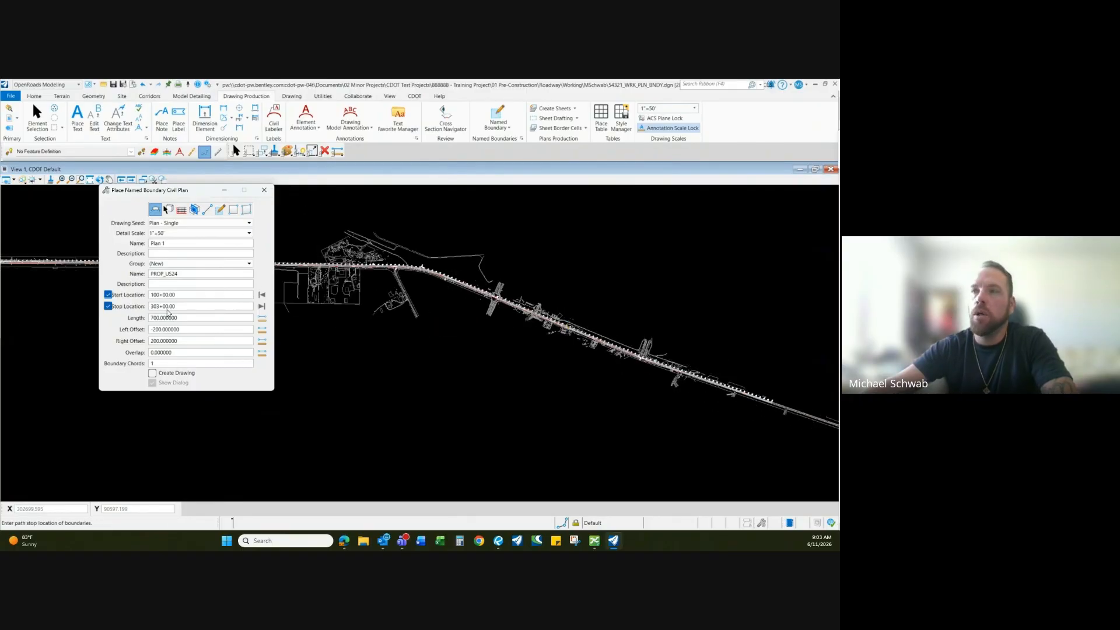
- Try a shorter run of plan boundaries by setting the stop location to 184+00
scroll(305, 259, up, 2)
scroll(306, 259, up, 5)
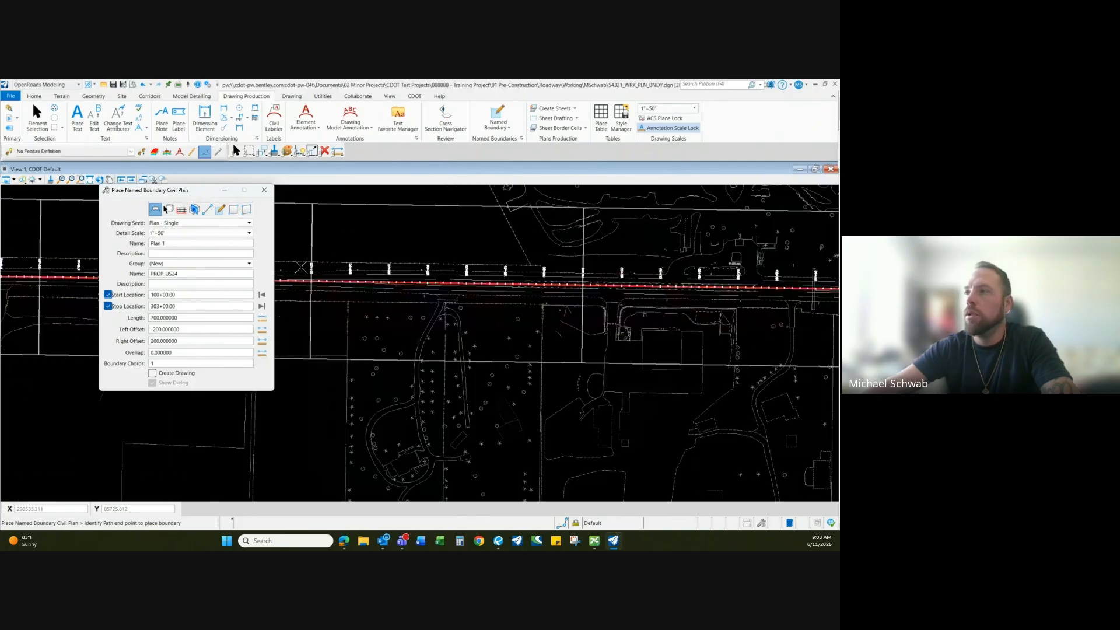
click(172, 303)
text(184+00)
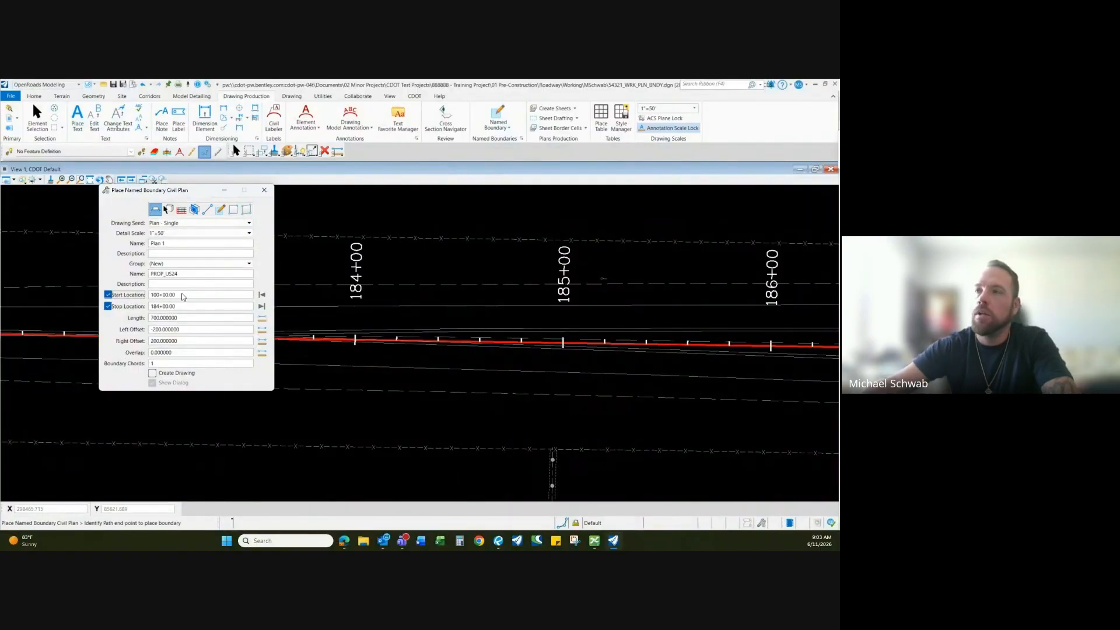
scroll(414, 290, down, 5)
scroll(414, 290, down, 5)
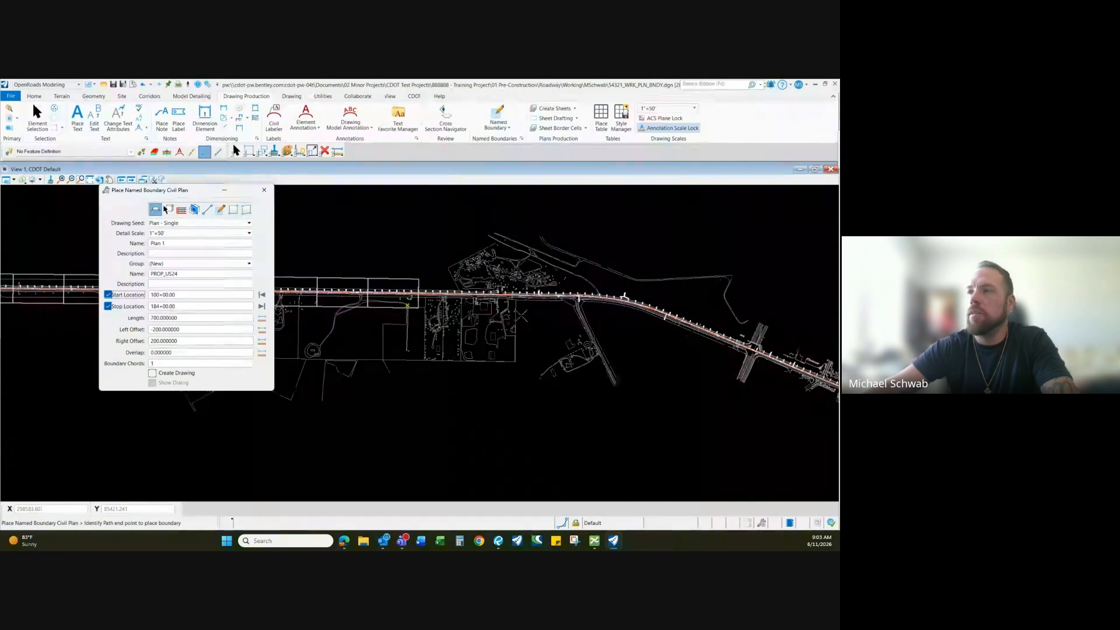
- Set the stop location to 303+00.00, accept the end point and place the plan named boundaries along the alignment
drag(186, 308, 151, 308)
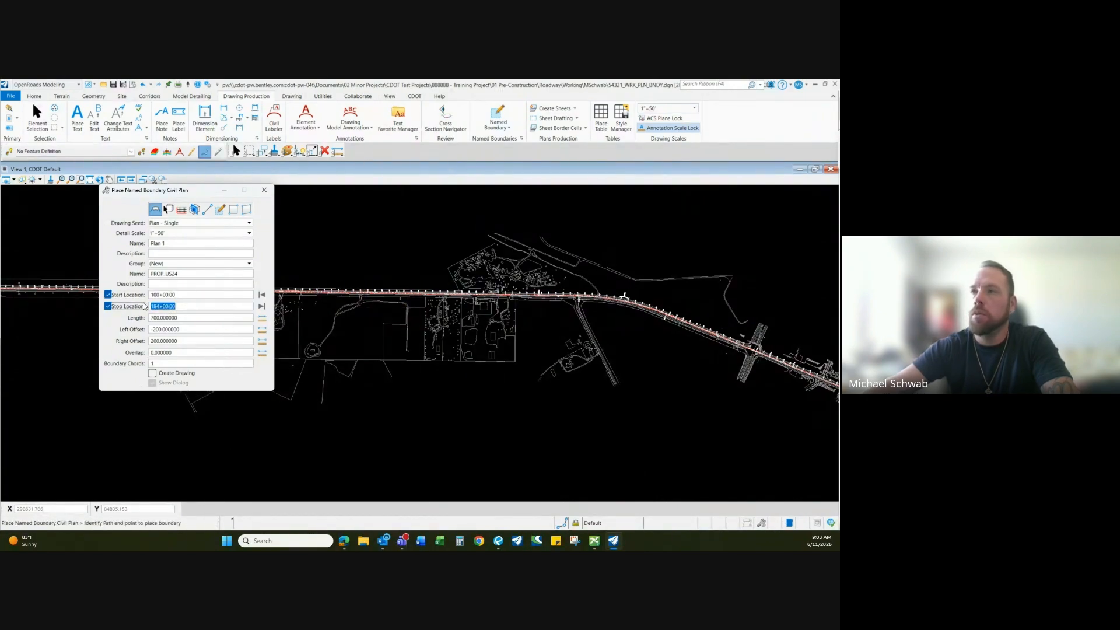
text(303+00.00)
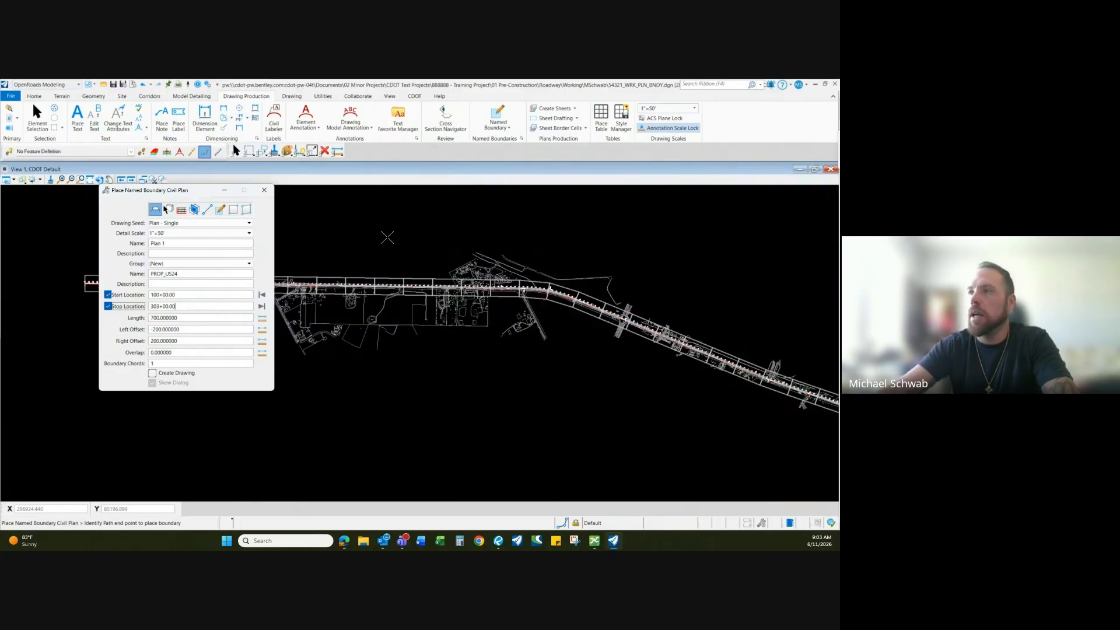
key(Return)
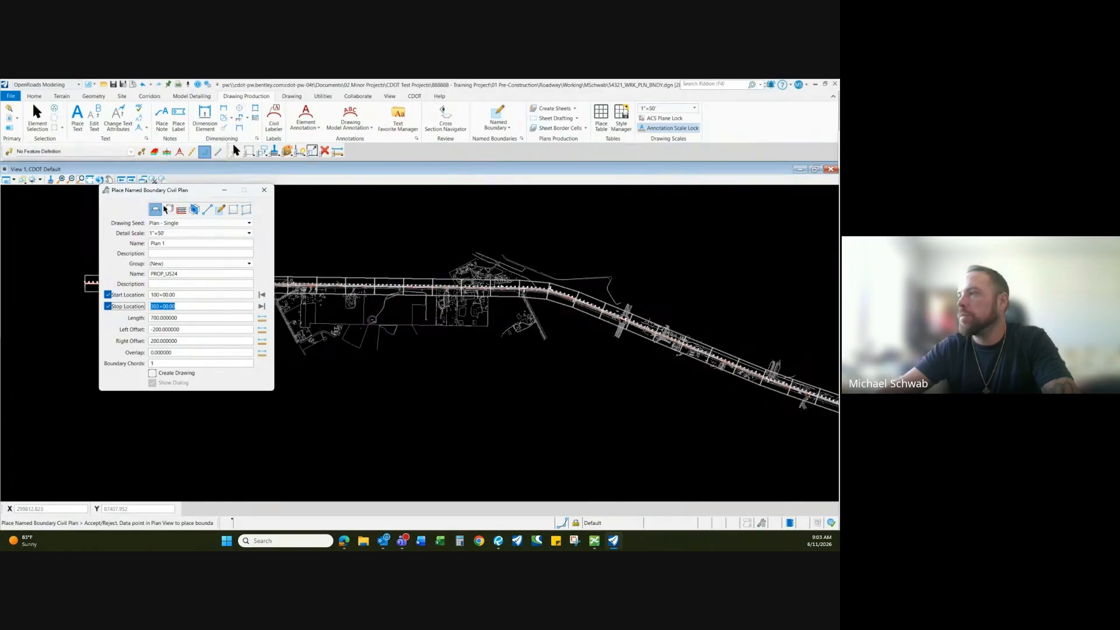
scroll(455, 268, down, 1)
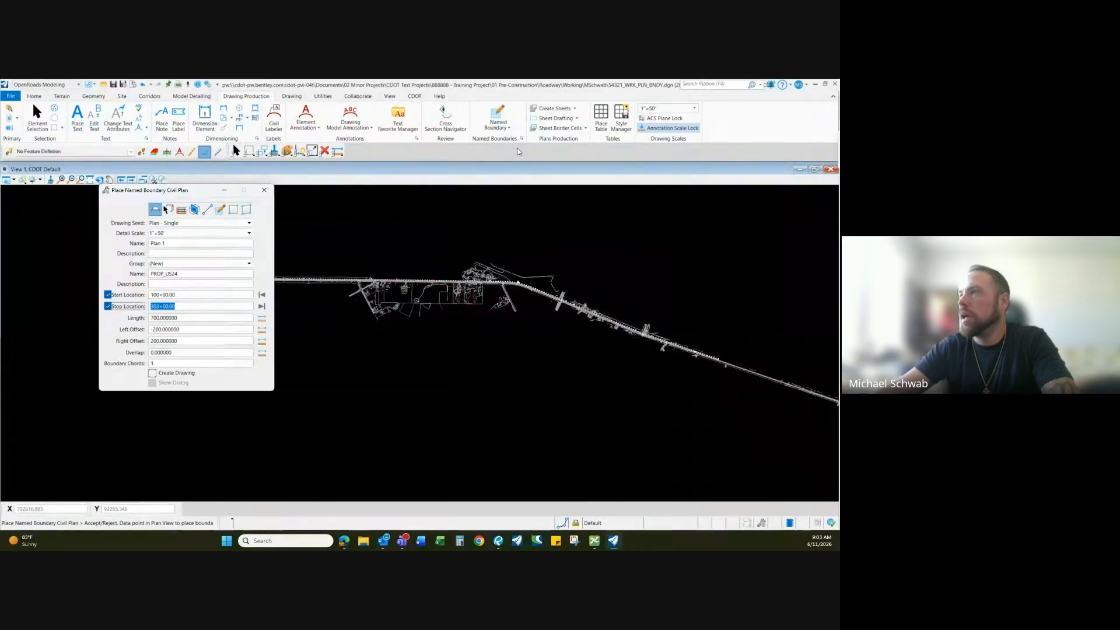
click(606, 314)
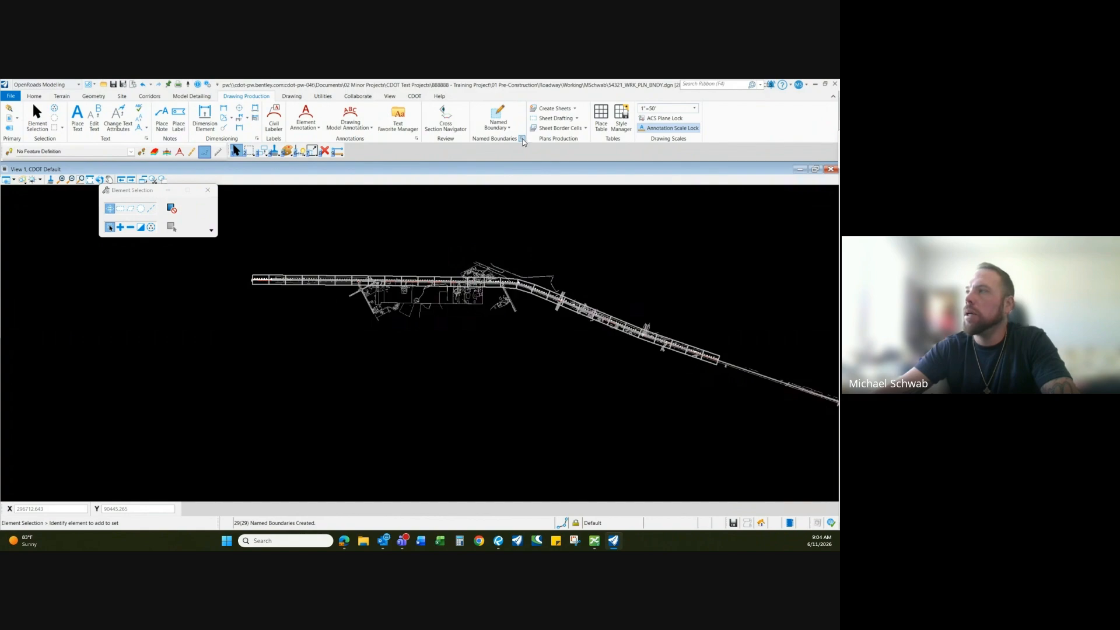
- Open the named boundaries manager and review the individual plan boundaries in the PROP_US24 plan group
click(522, 139)
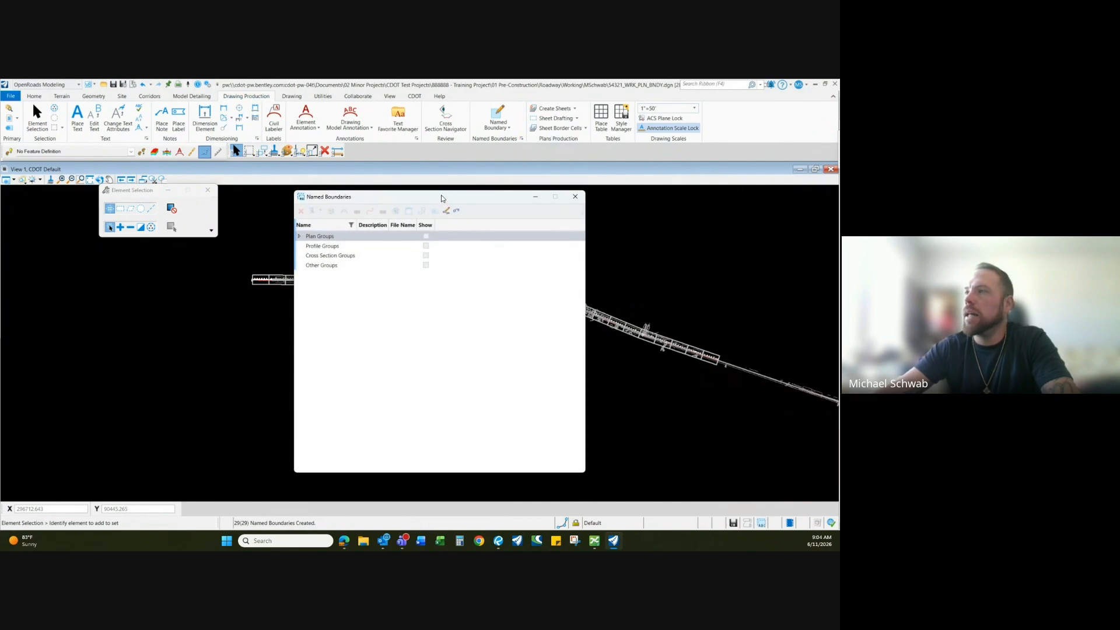
drag(441, 198, 568, 199)
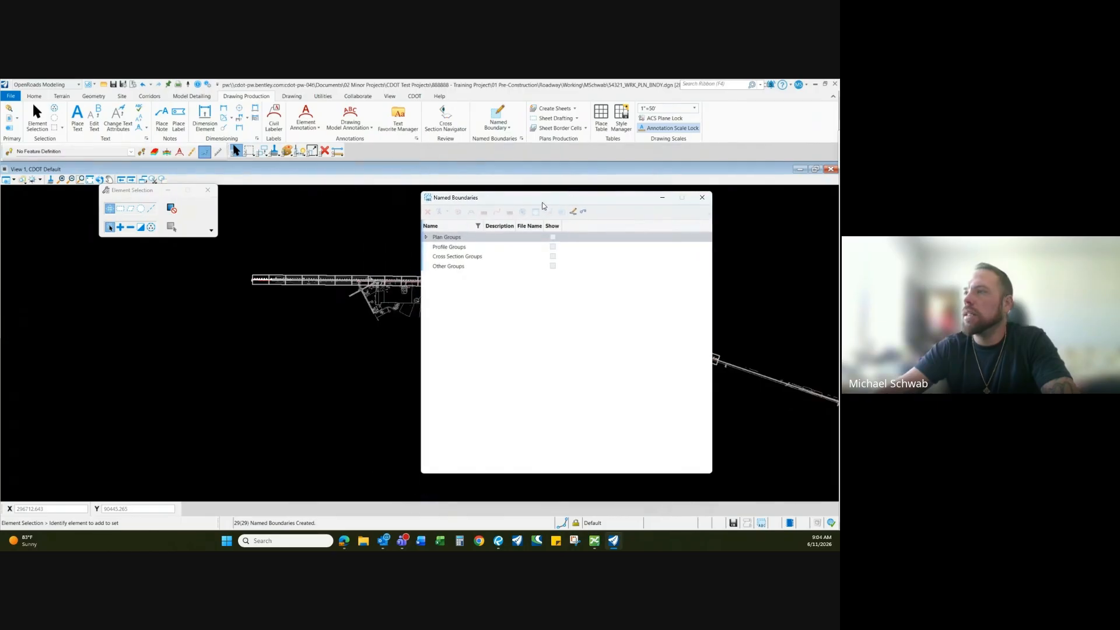
click(426, 238)
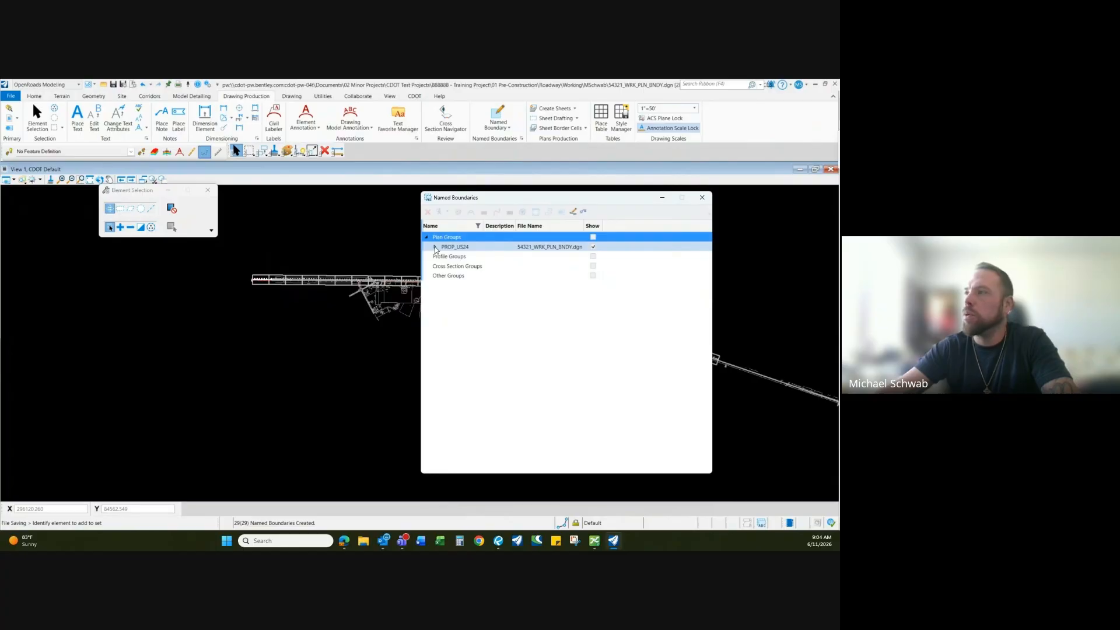
click(435, 250)
scroll(489, 395, down, 3)
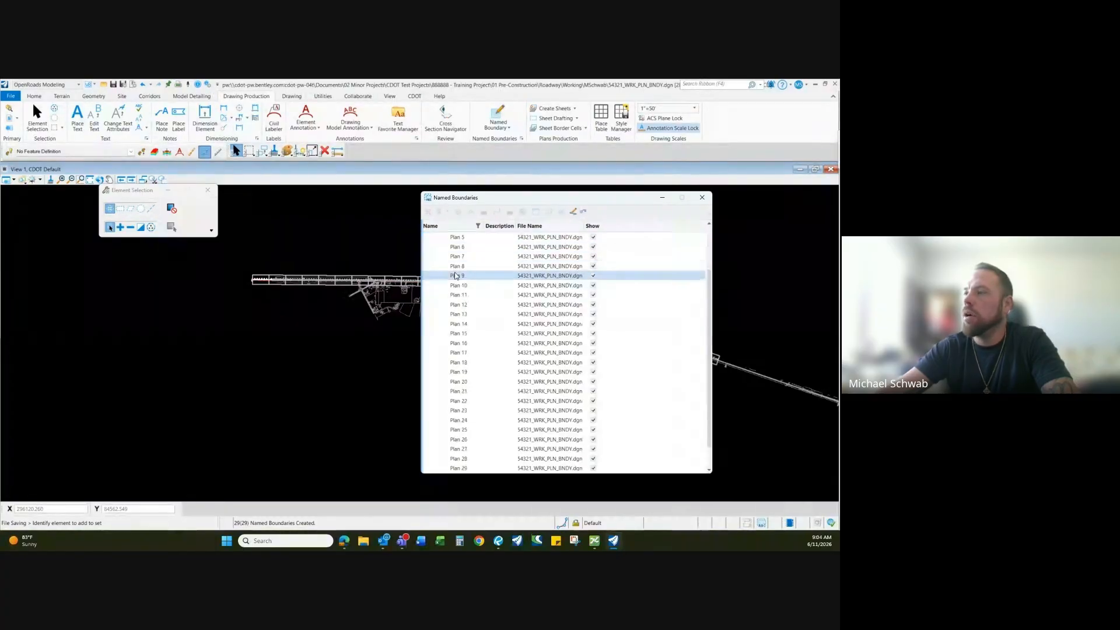
scroll(489, 402, up, 3)
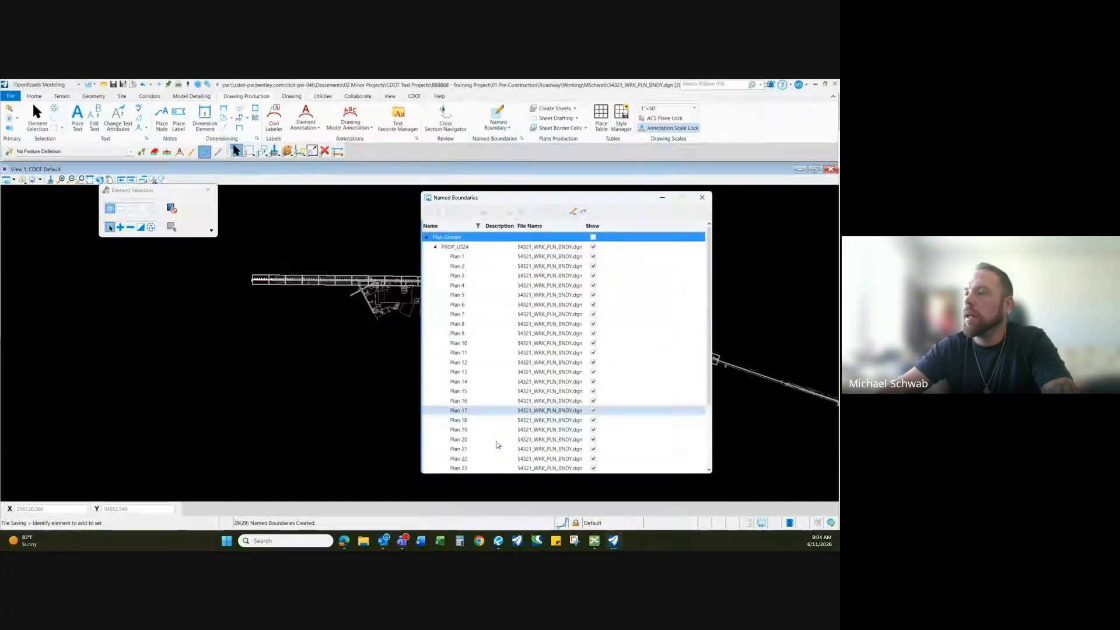
drag(501, 201, 408, 189)
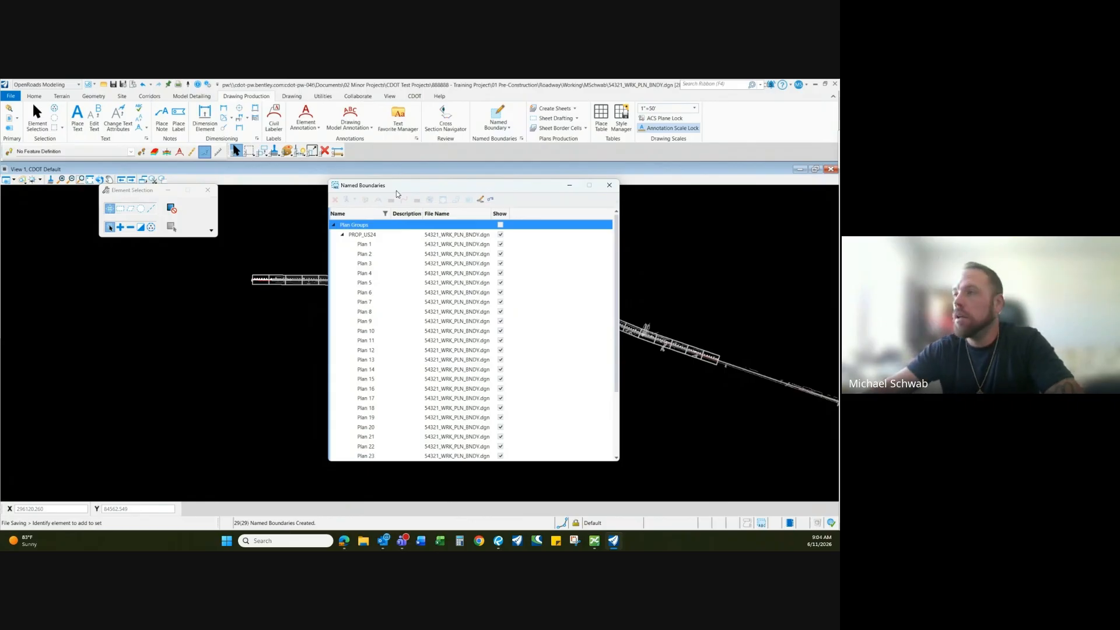
- Examine the properties of the Plan 2 boundary, including its editable name, and close the properties and the boundary manager
click(380, 247)
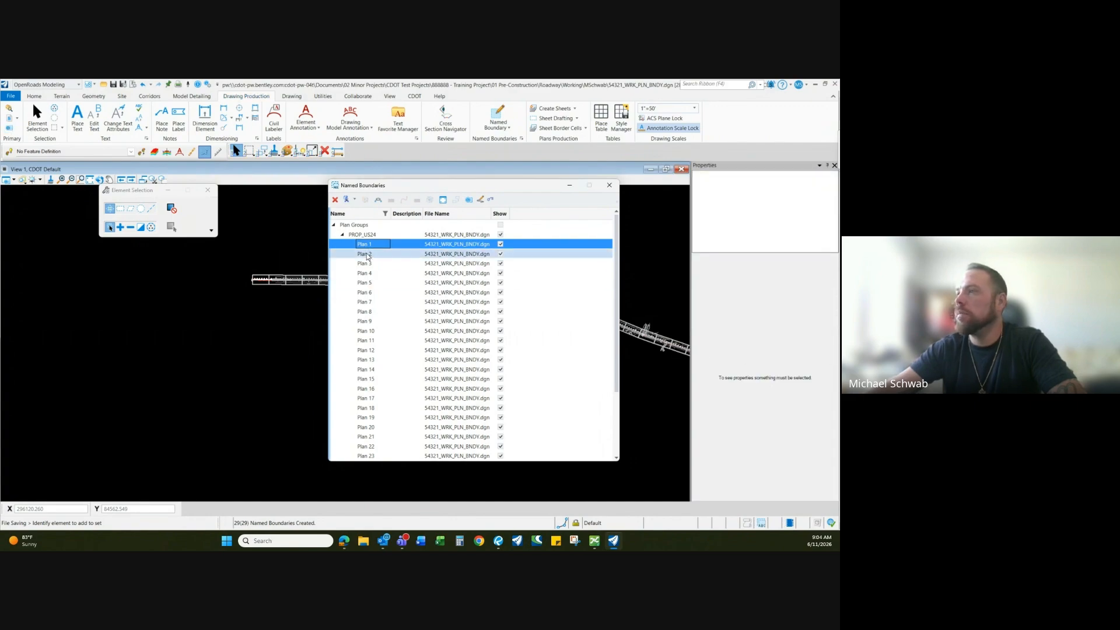
click(396, 254)
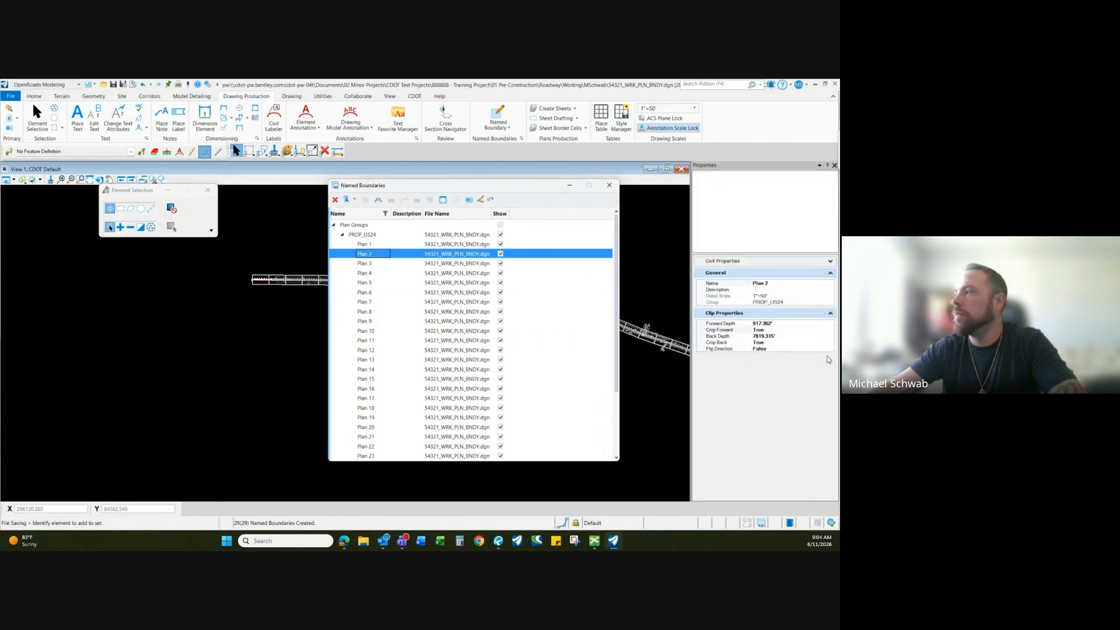
click(772, 283)
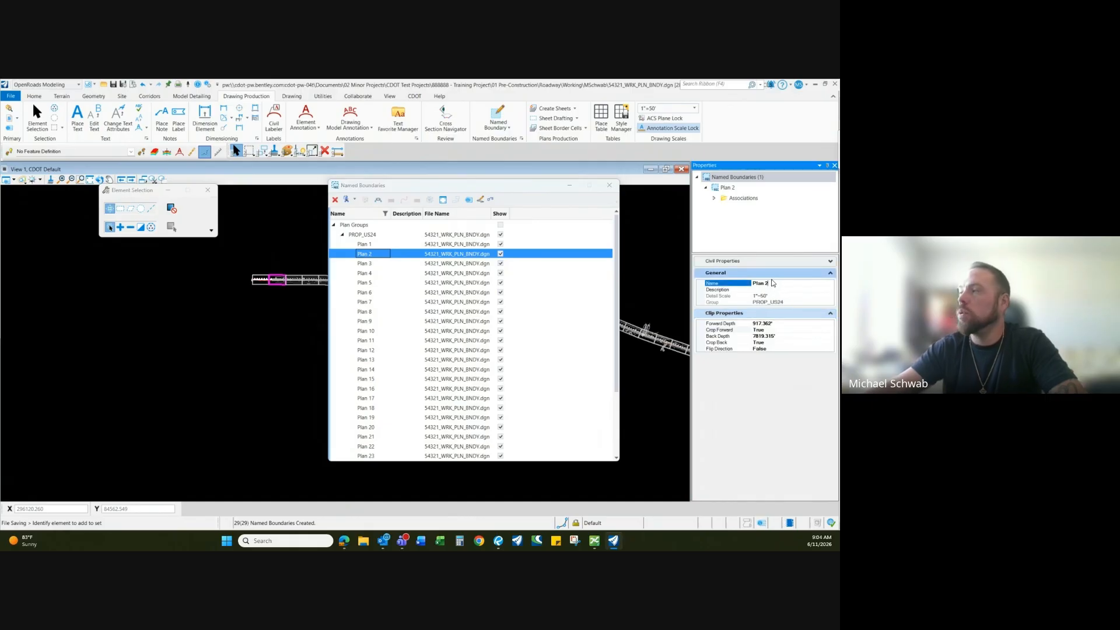
click(785, 285)
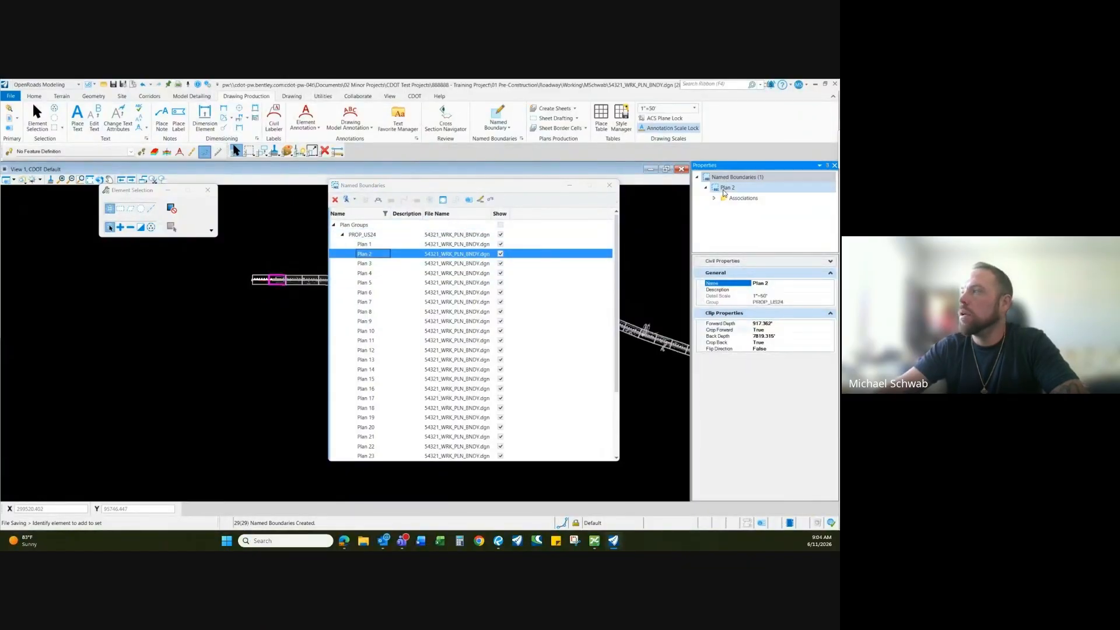
click(834, 166)
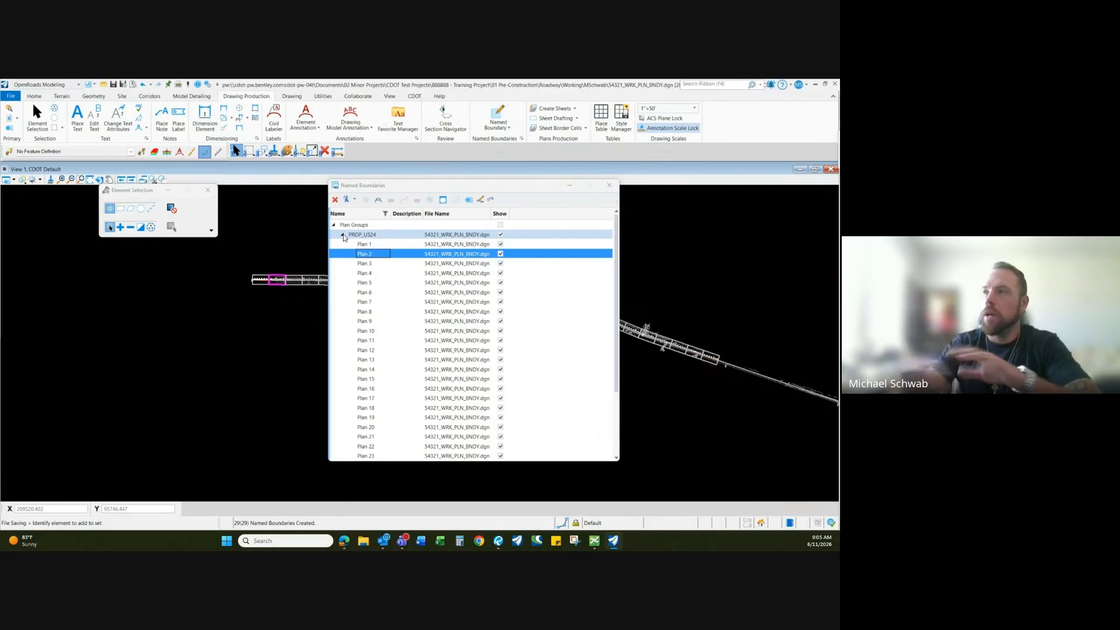
click(609, 185)
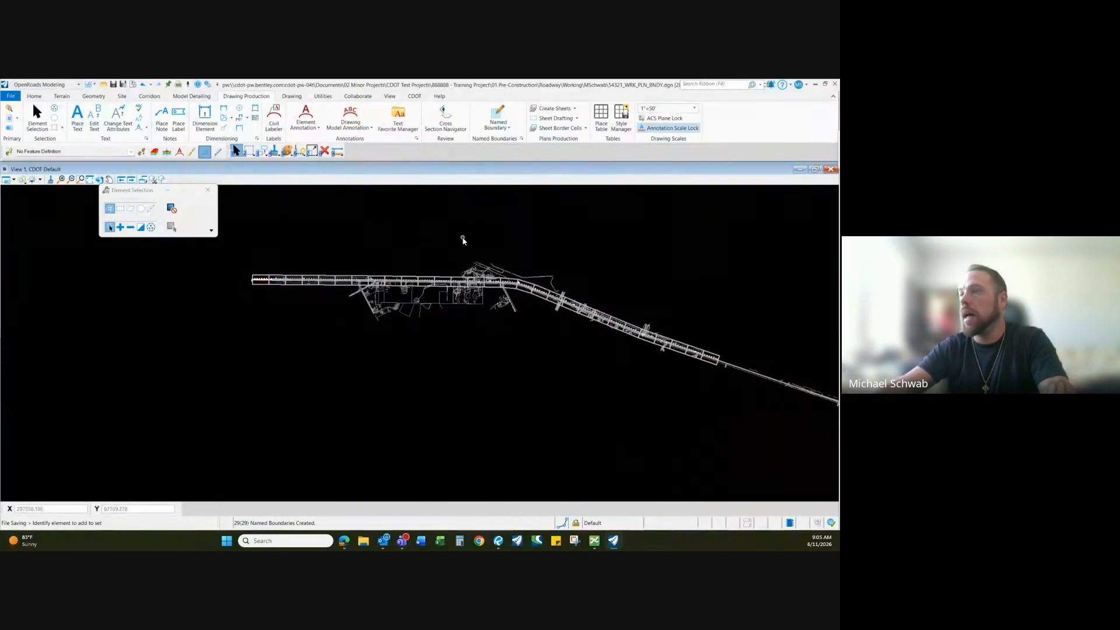
- Turn off the display of the Existing Topography and Proposed Geometry references, leaving only the named boundaries shown
click(34, 96)
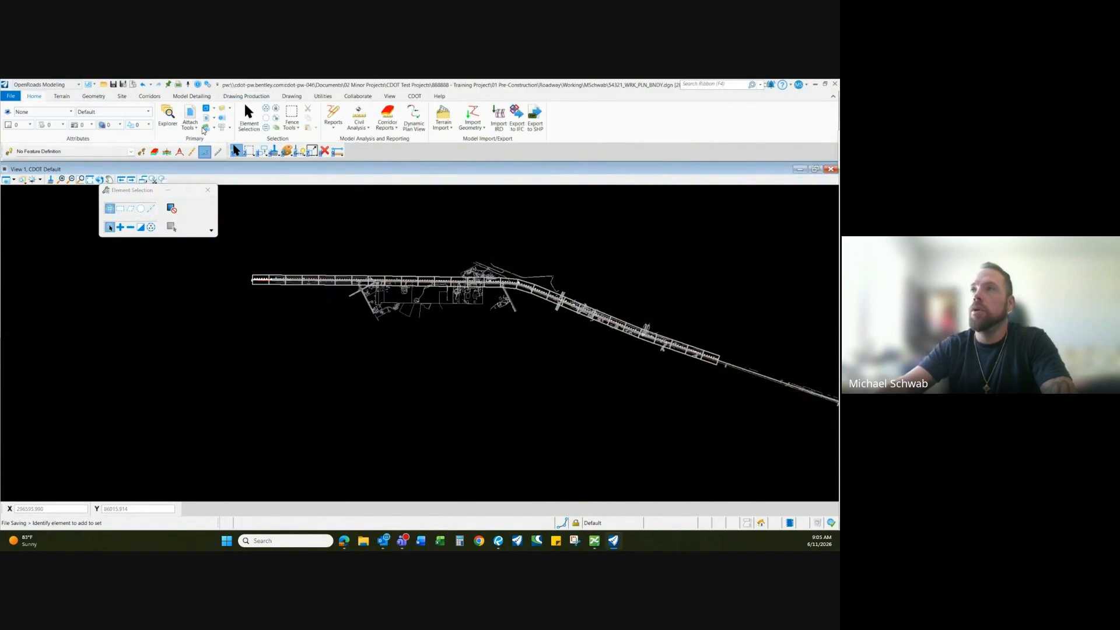
click(194, 113)
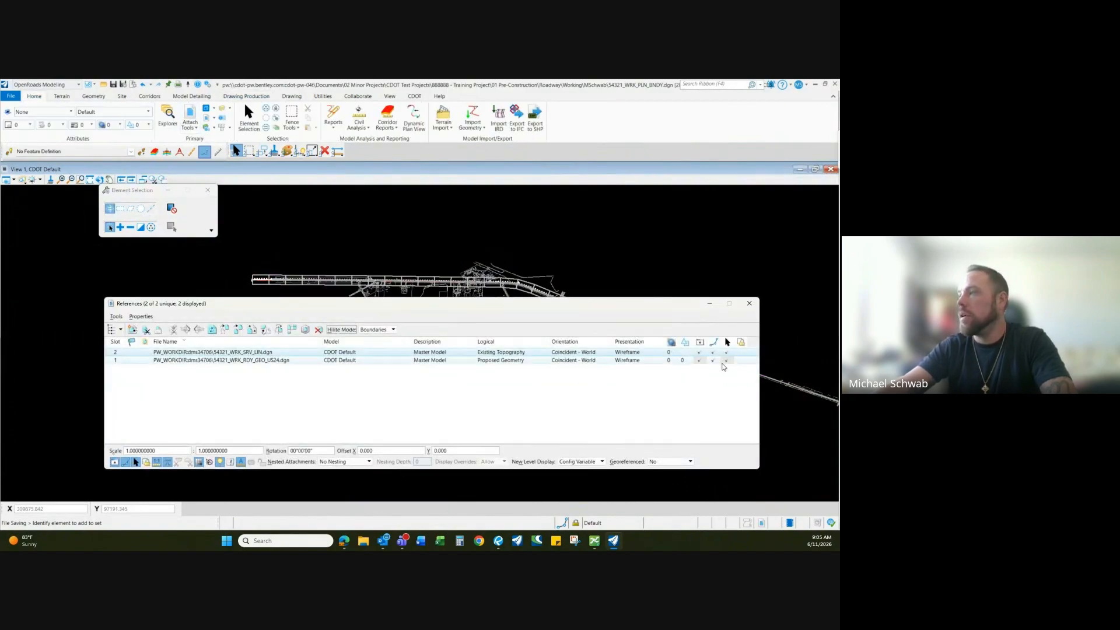
click(700, 353)
click(749, 303)
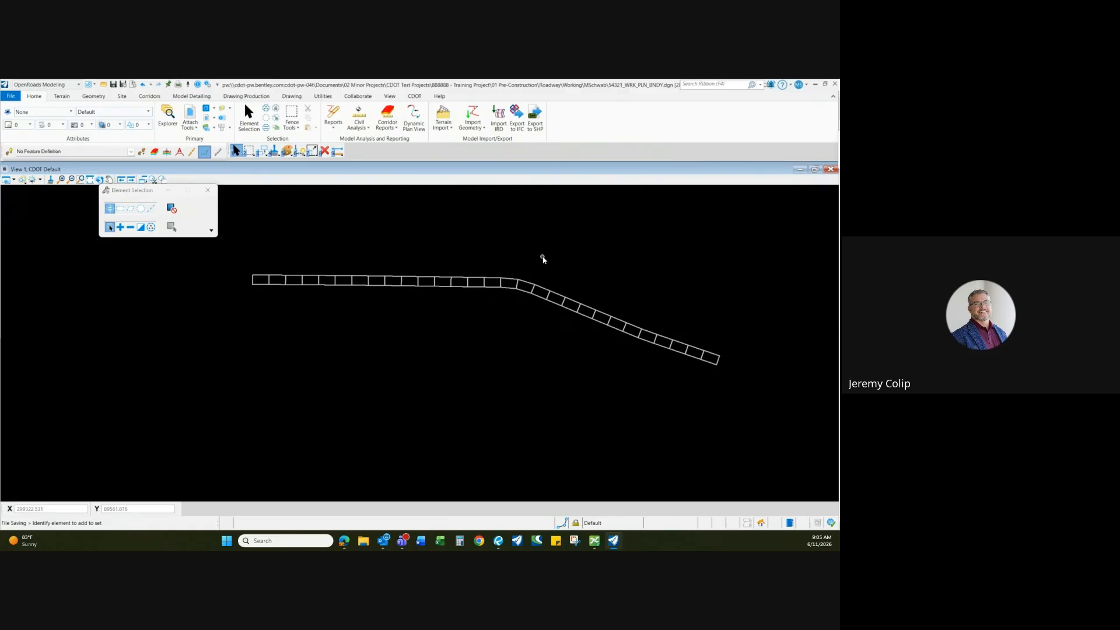
- Detach the Existing Topography survey reference, 54321_WRK_SRV_LIN.dgn, from the plan boundary file
click(190, 117)
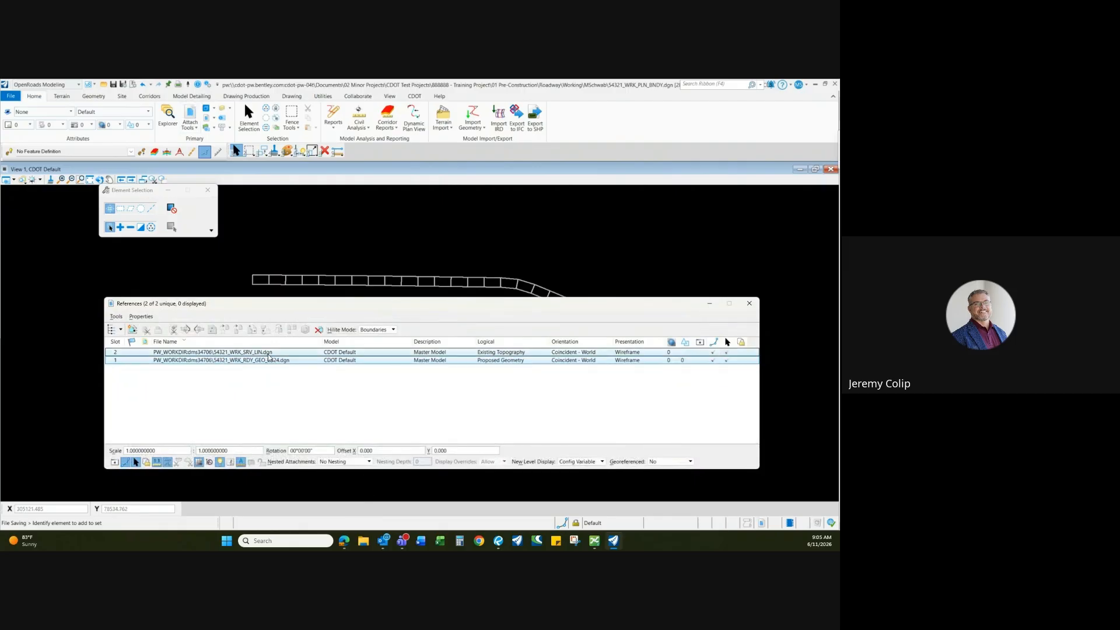
click(293, 352)
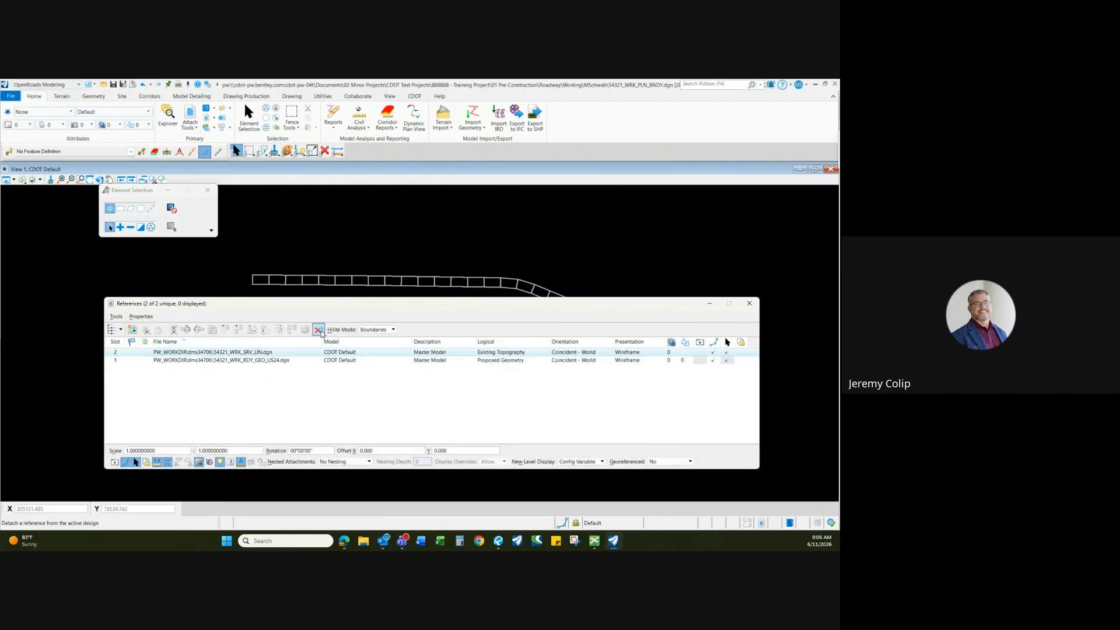
click(318, 331)
click(445, 268)
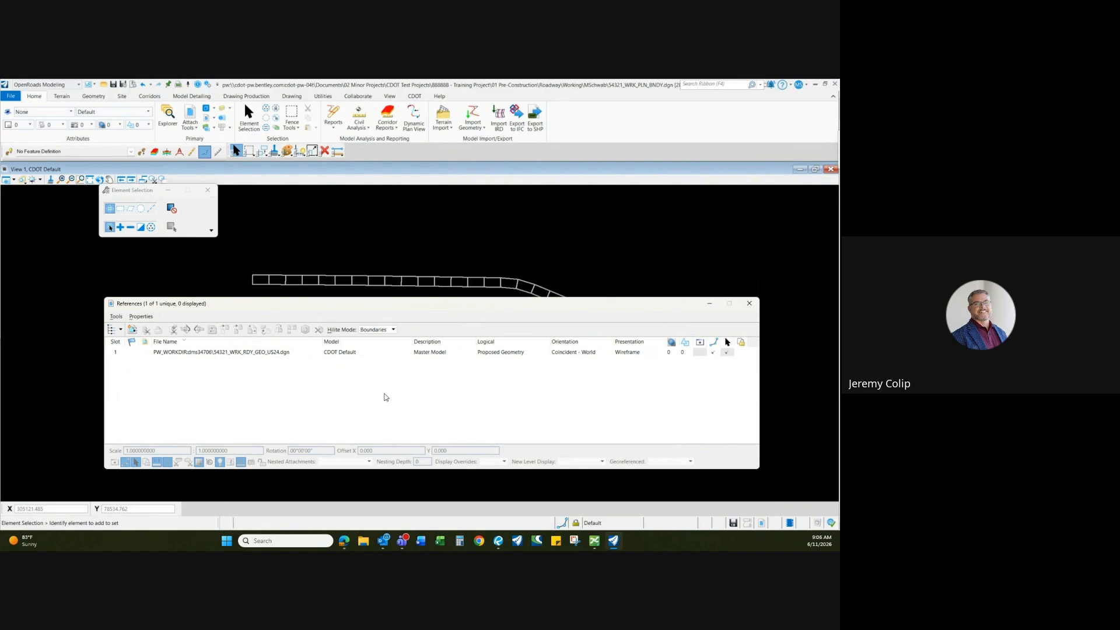
- Identify the first plan boundary shape at the start of the alignment and close the references list
click(285, 353)
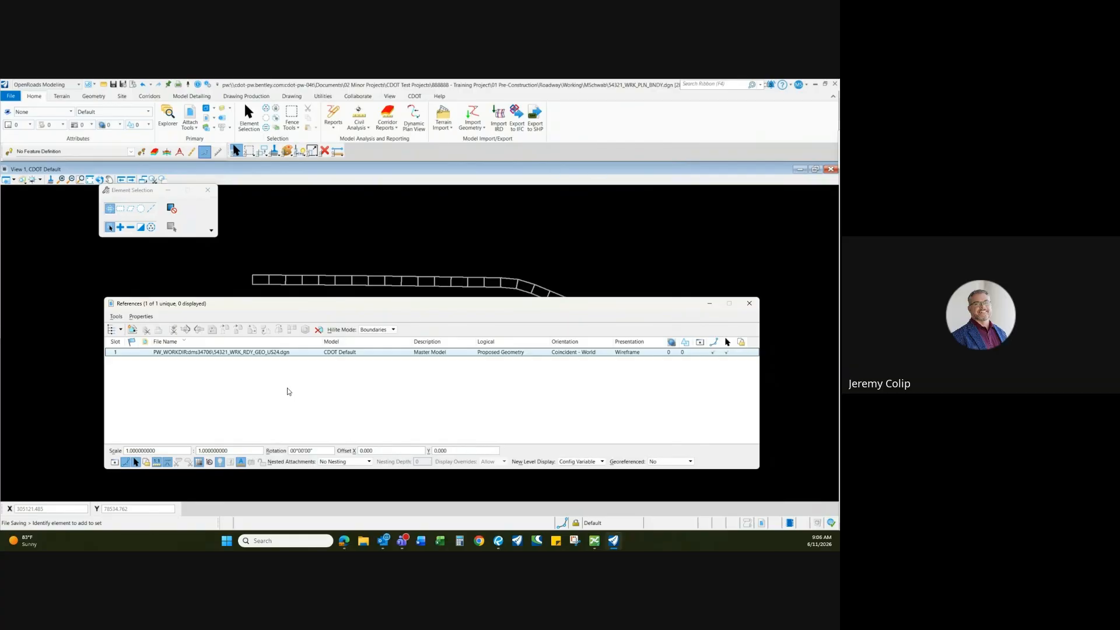
drag(309, 303, 301, 336)
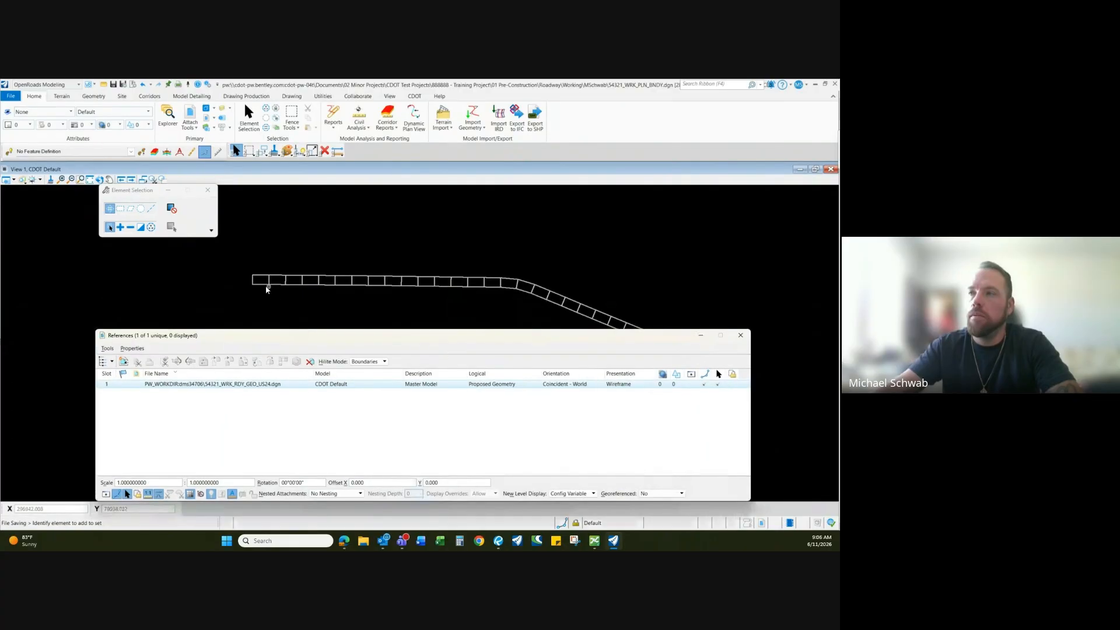
click(266, 284)
scroll(266, 285, up, 6)
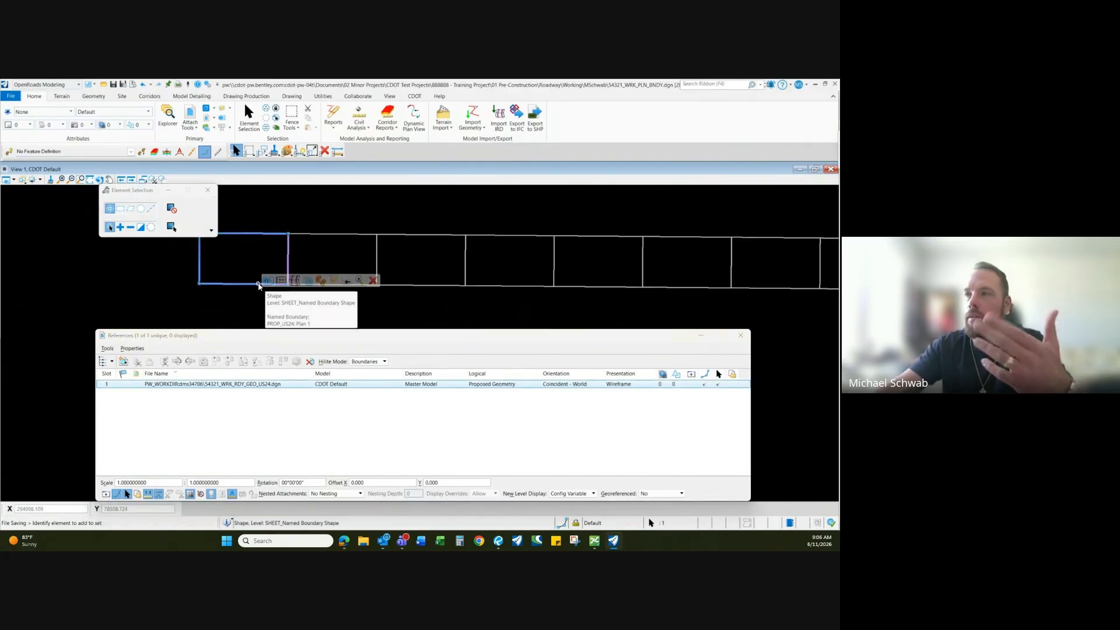
click(255, 409)
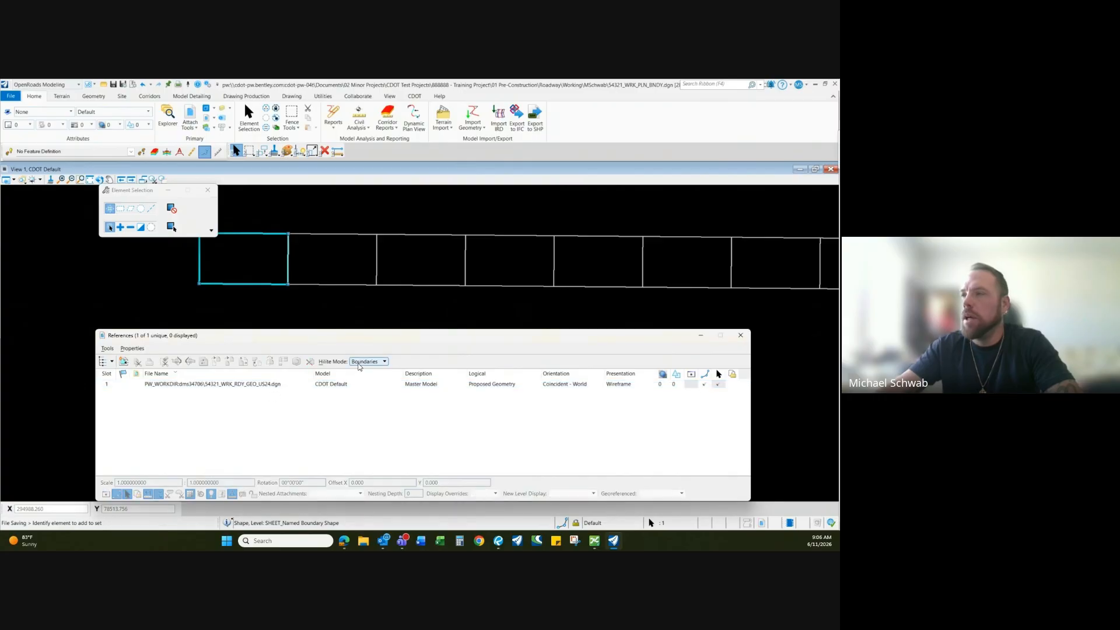
drag(363, 340, 324, 329)
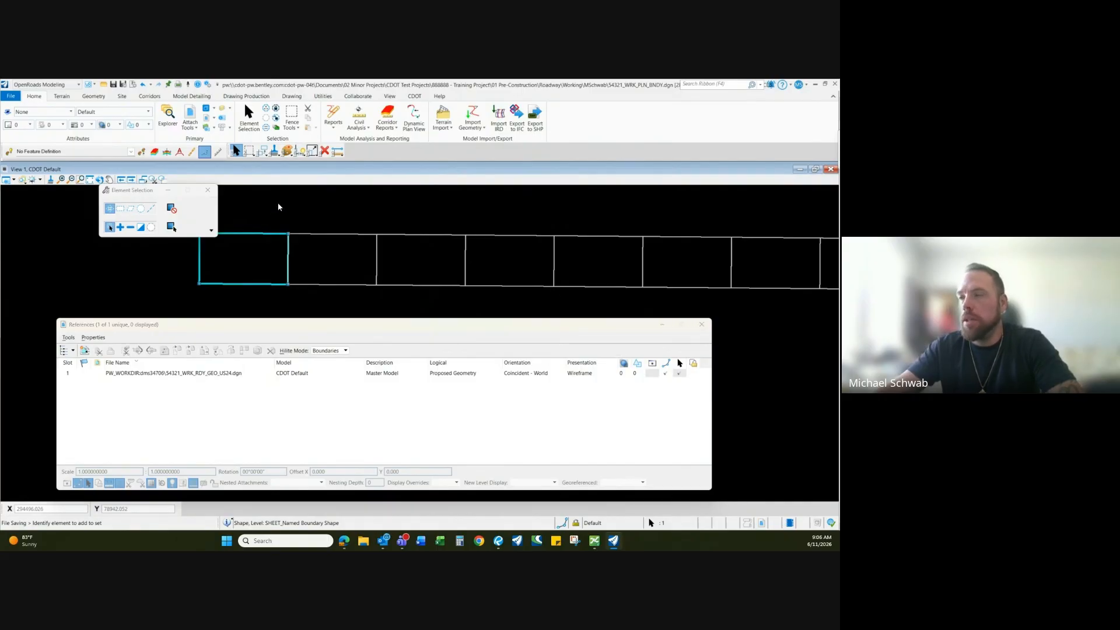
click(702, 325)
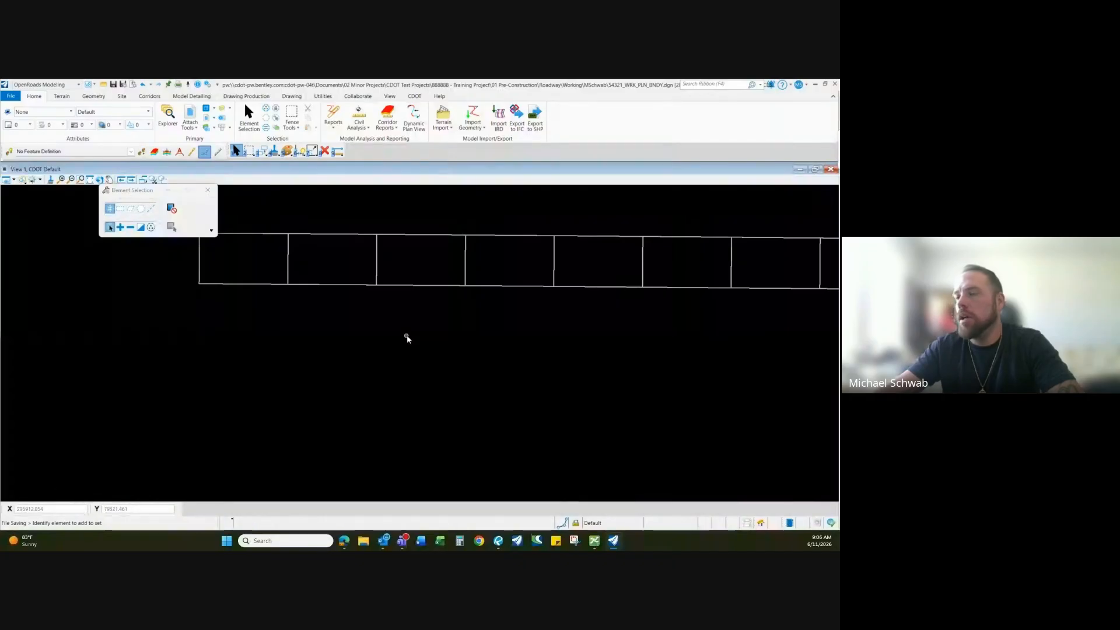
- Examine the named boundary shapes from the first sheet to the last along the corridor and clear the selection
click(287, 285)
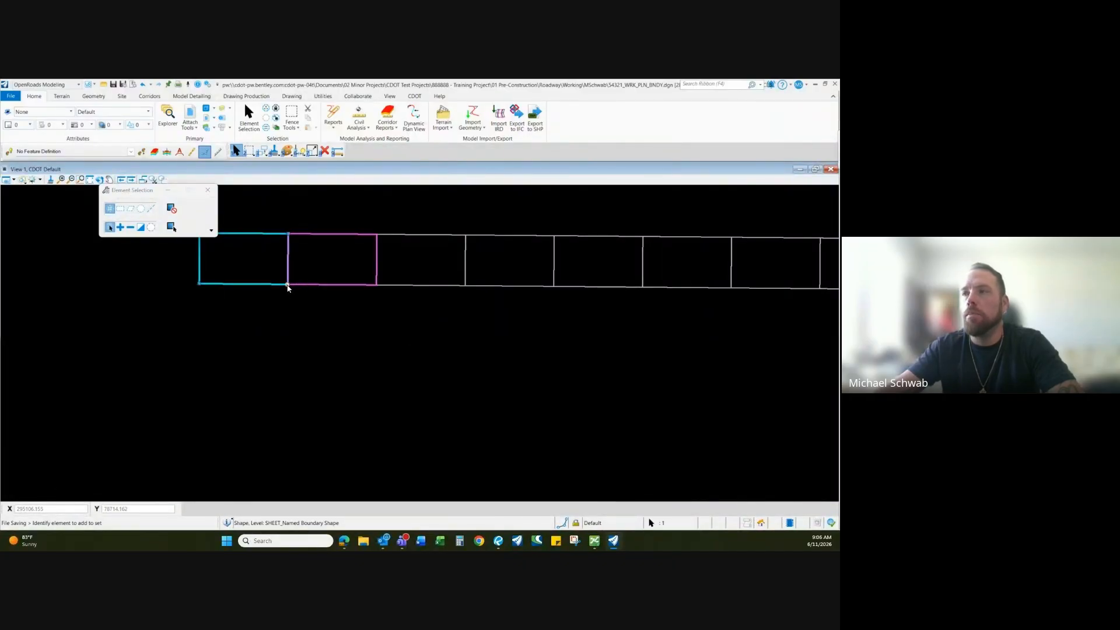
scroll(290, 292, up, 5)
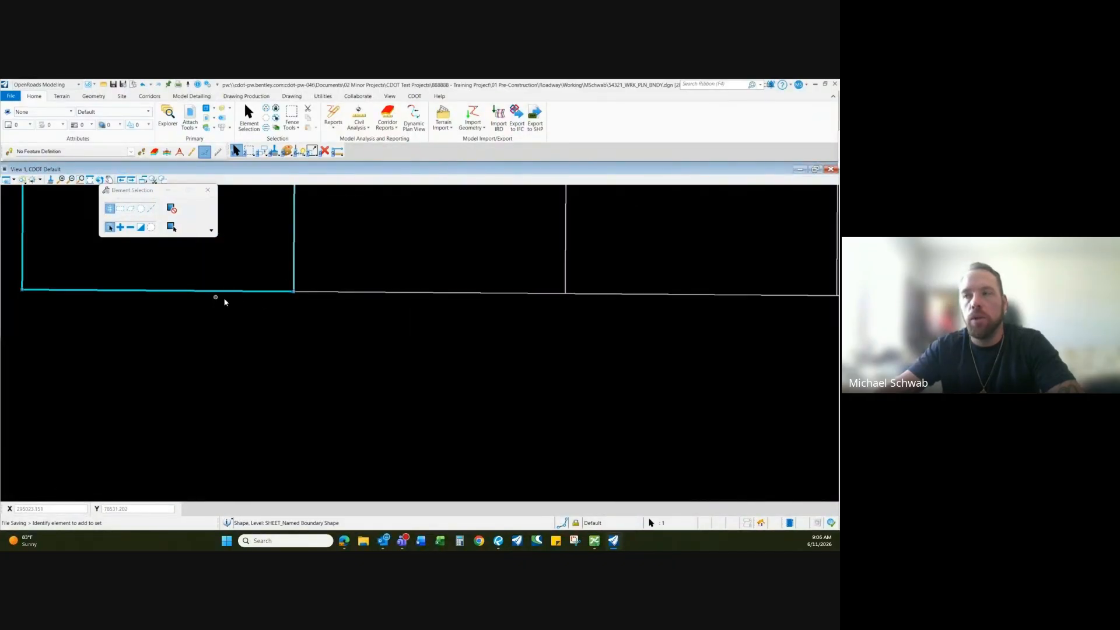
scroll(278, 321, down, 5)
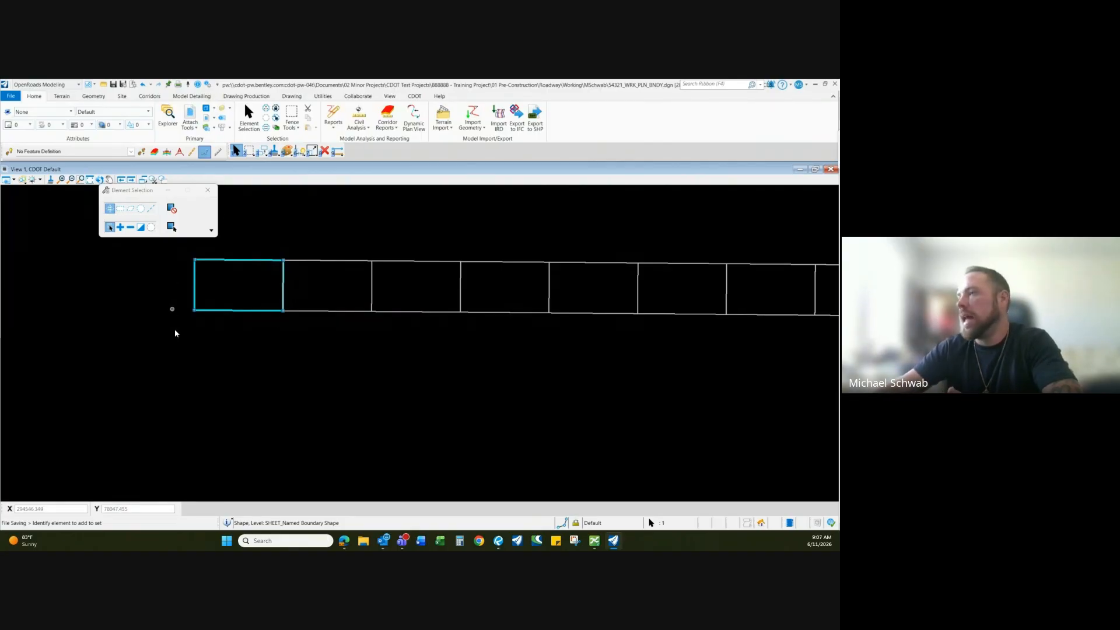
scroll(174, 328, down, 8)
scroll(405, 362, up, 5)
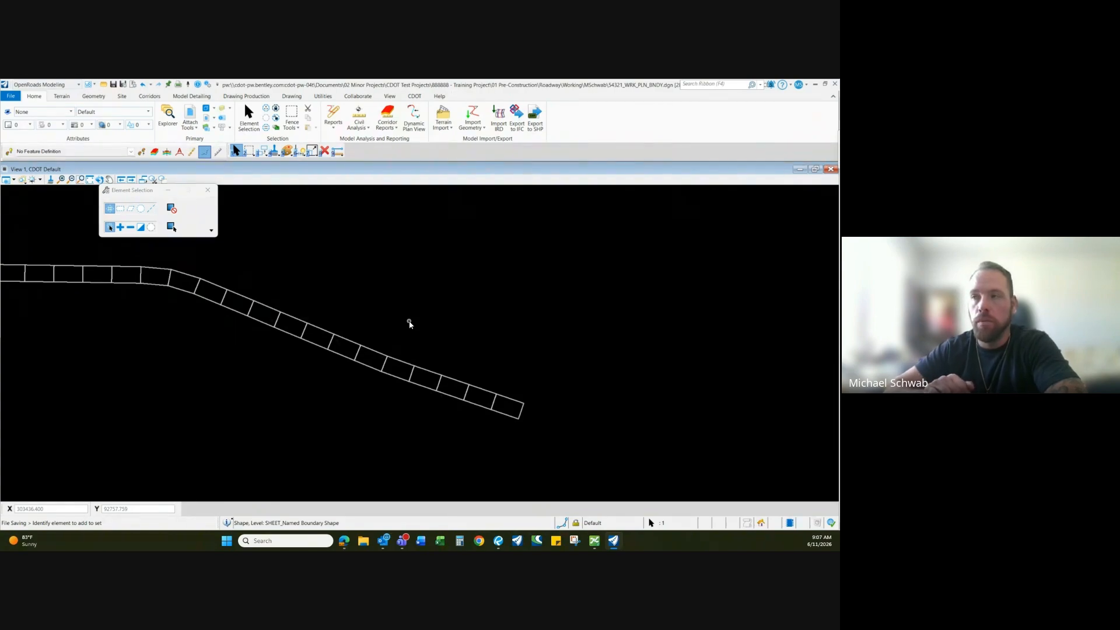
scroll(408, 324, up, 2)
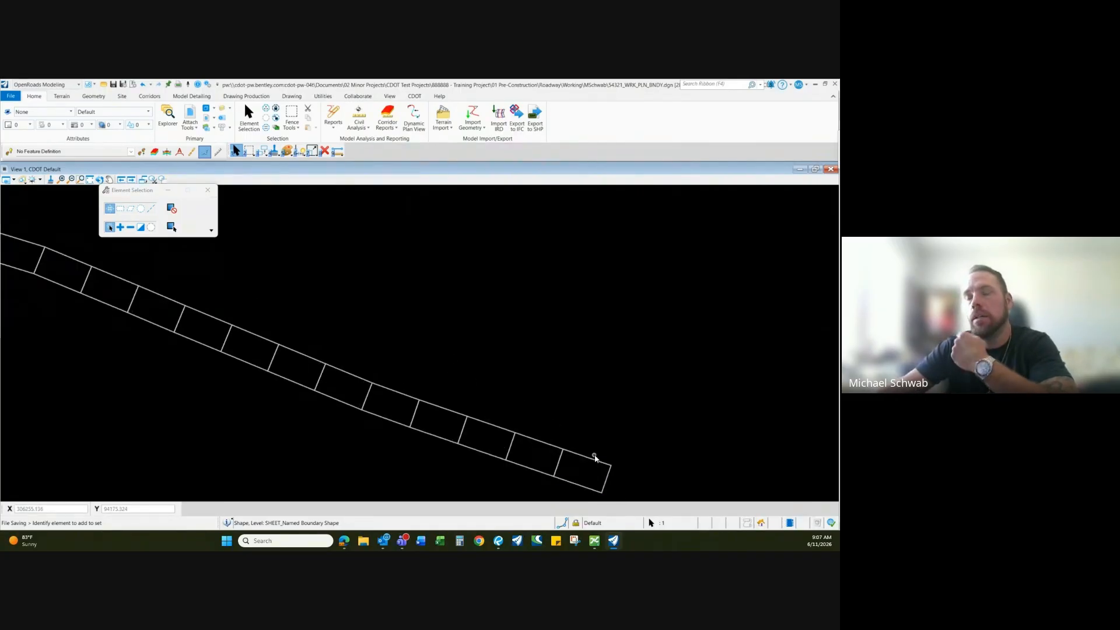
scroll(401, 359, down, 2)
scroll(546, 433, up, 2)
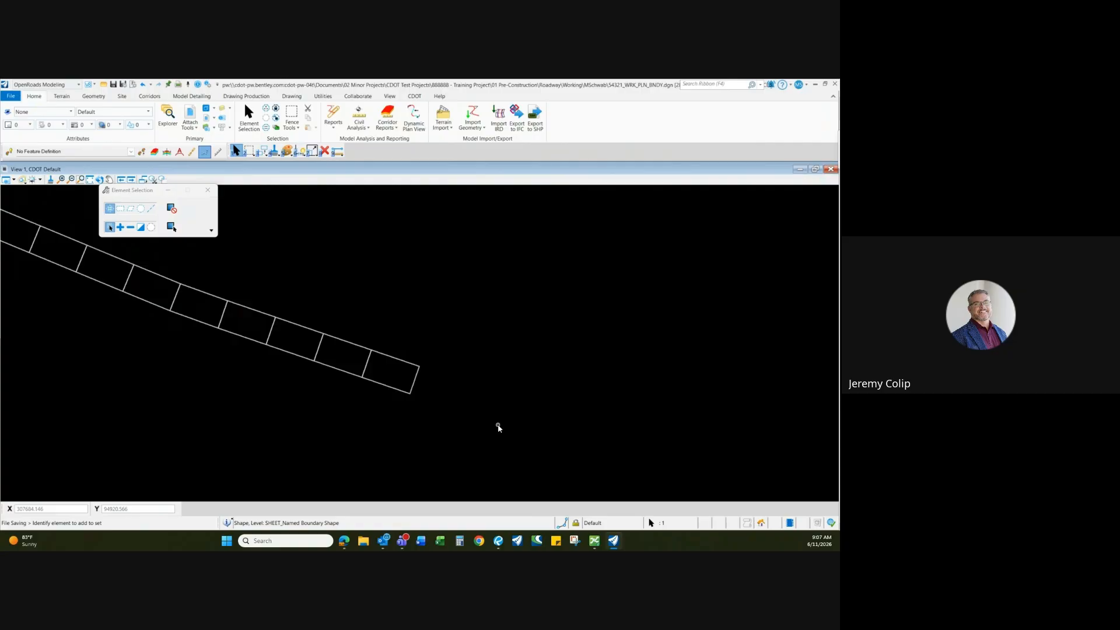
scroll(610, 439, down, 5)
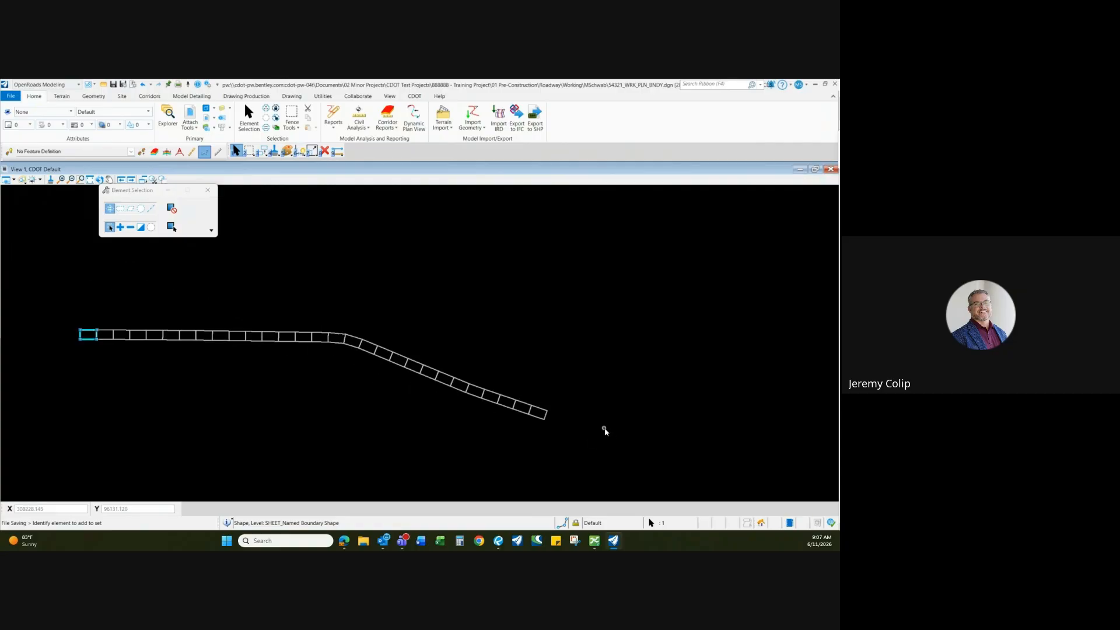
click(614, 416)
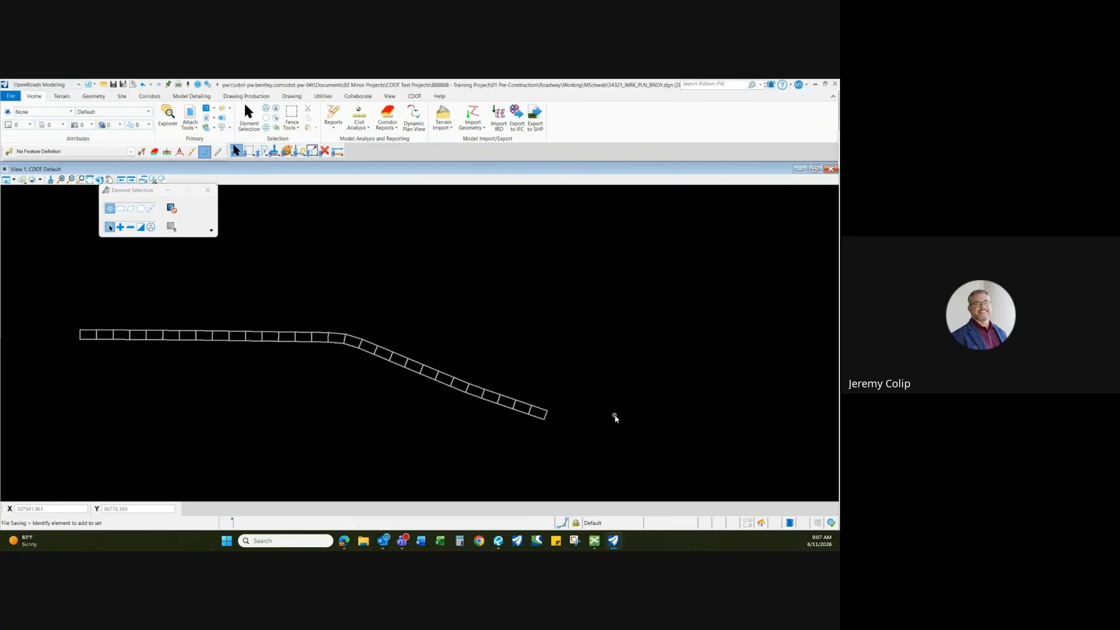
- Turn on the display of the Proposed Geometry reference and close the references list
click(189, 116)
click(655, 374)
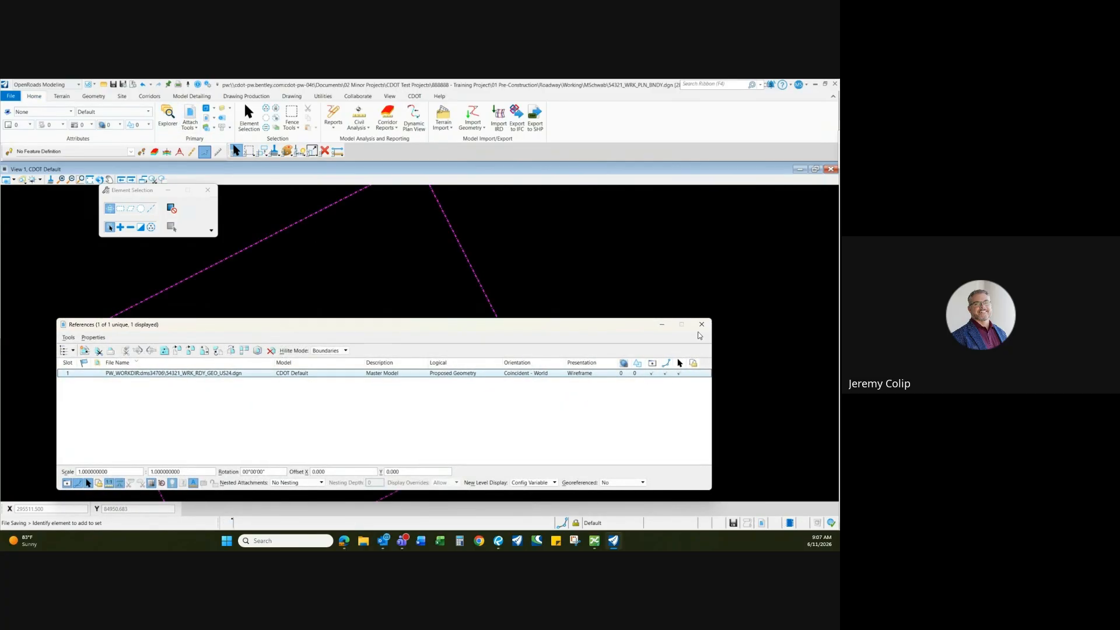
click(701, 324)
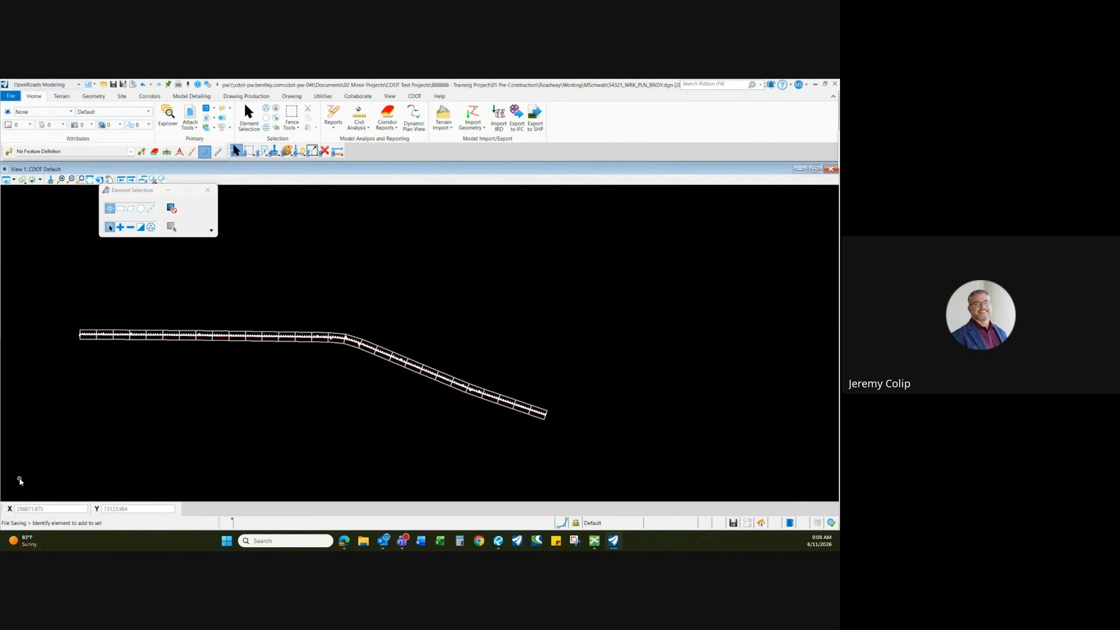
- Check how the first and last plan boundaries line up with the two ends of the US 24 alignment
scroll(83, 341, up, 4)
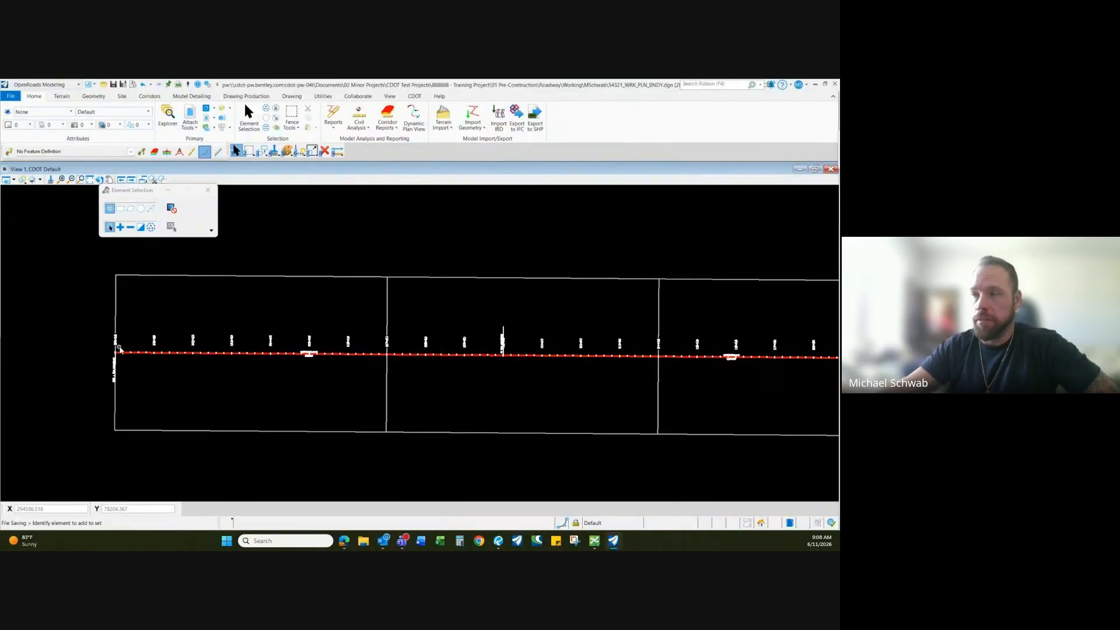
scroll(119, 349, down, 6)
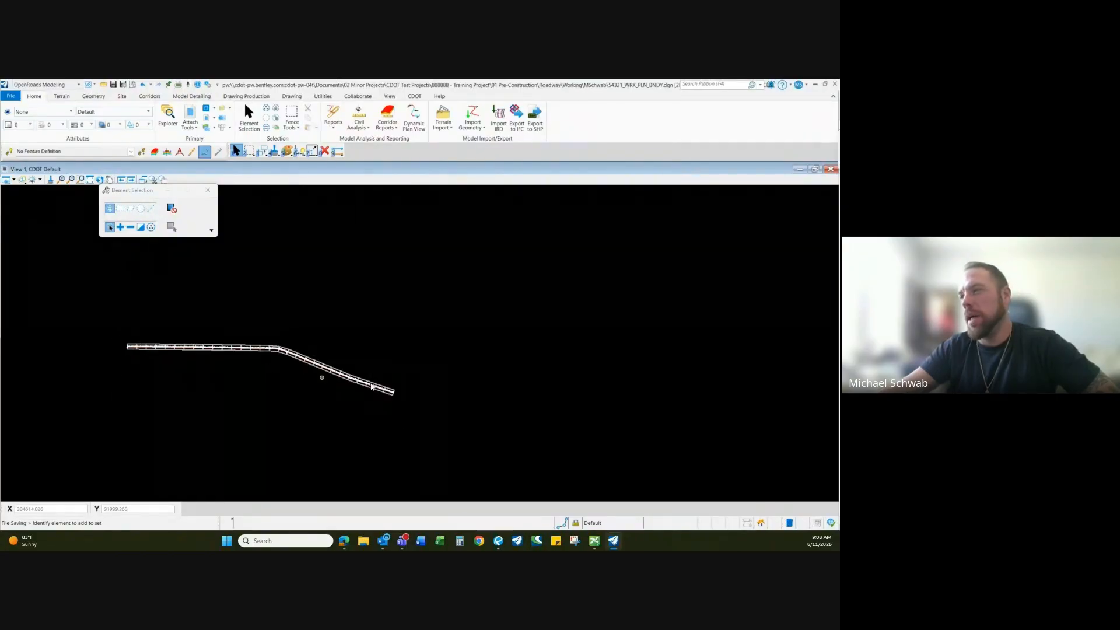
scroll(371, 397, up, 2)
scroll(372, 395, up, 4)
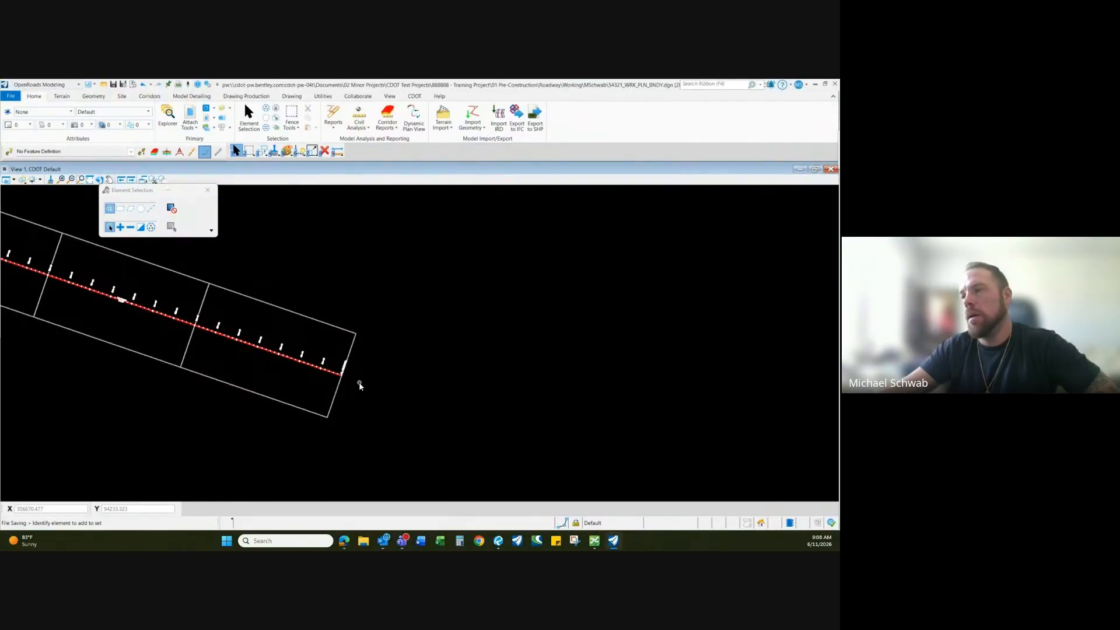
scroll(373, 386, up, 2)
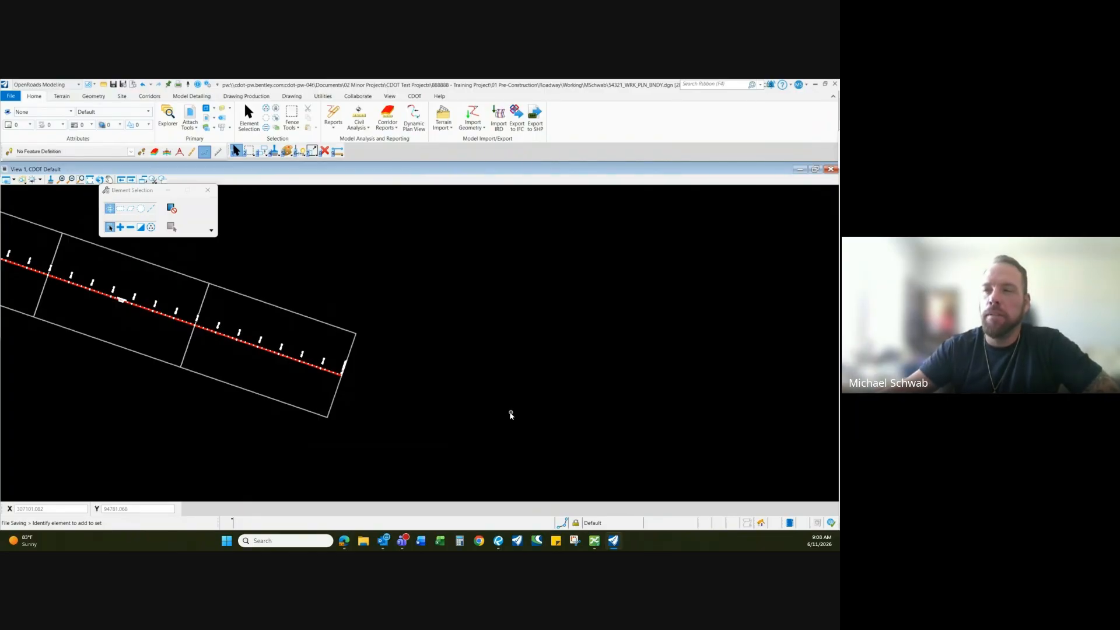
scroll(348, 310, down, 2)
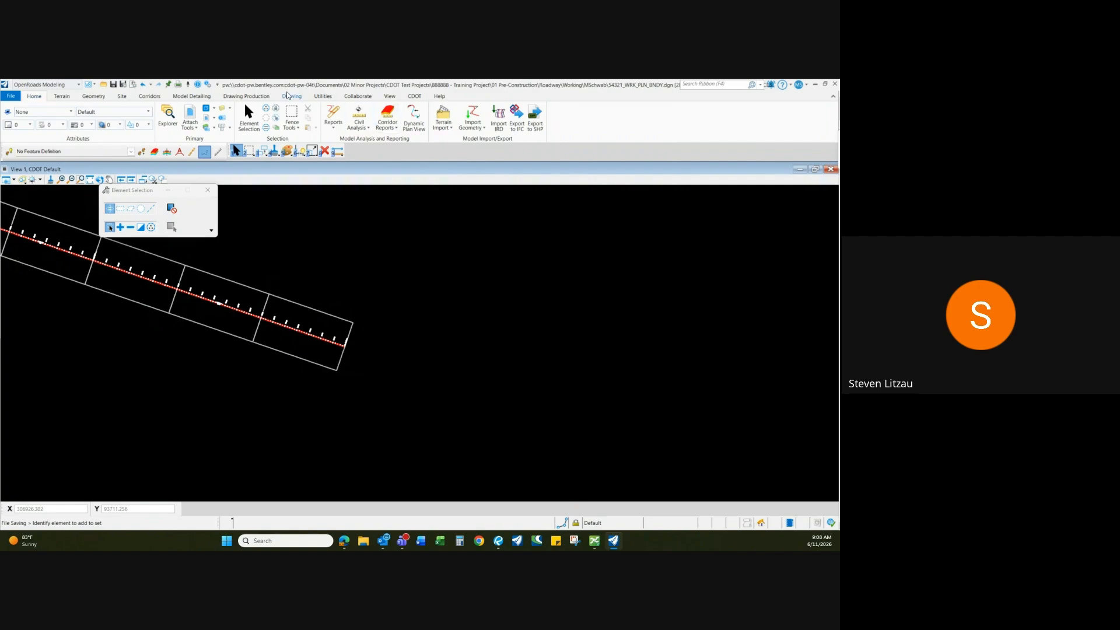
- Highlight the PROP_US24 plan group in the named boundaries manager to review its boundaries, and close the manager
click(246, 97)
click(520, 138)
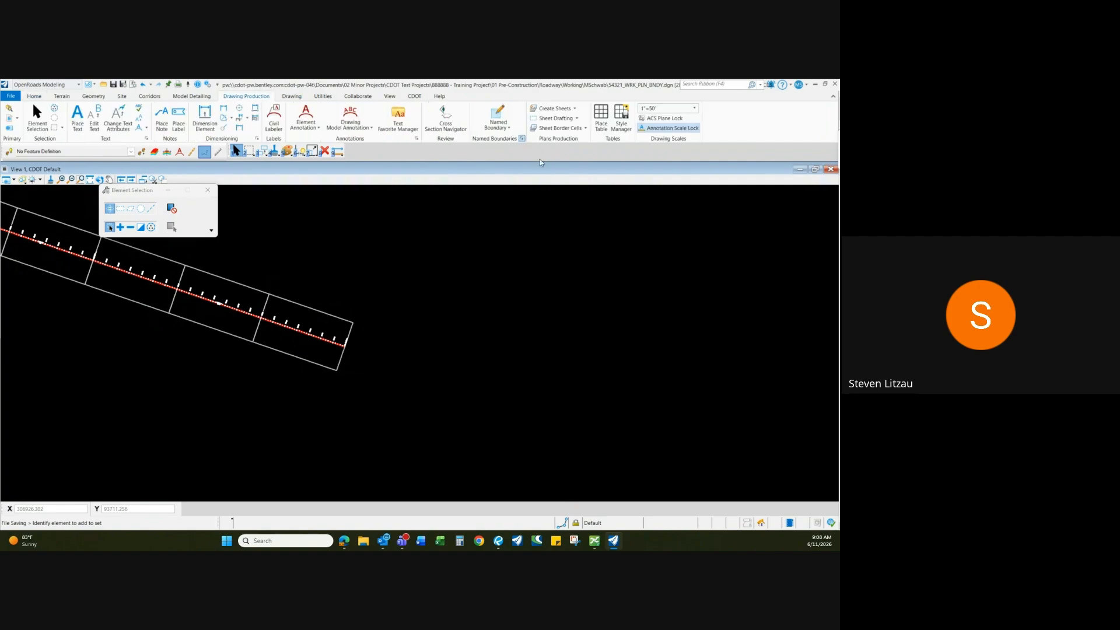
click(333, 225)
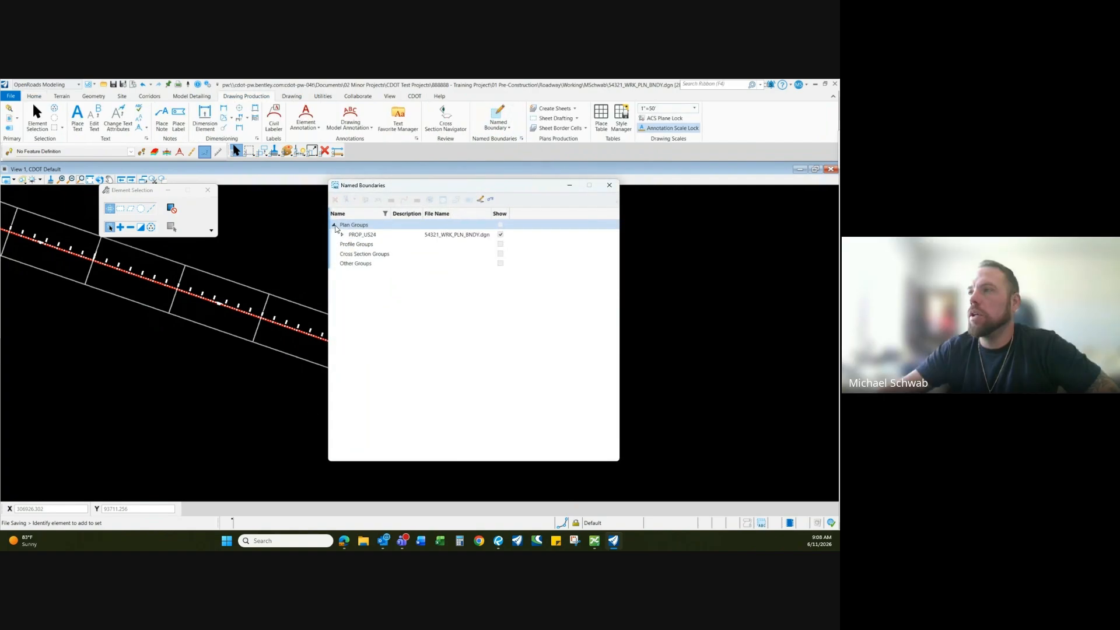
click(362, 236)
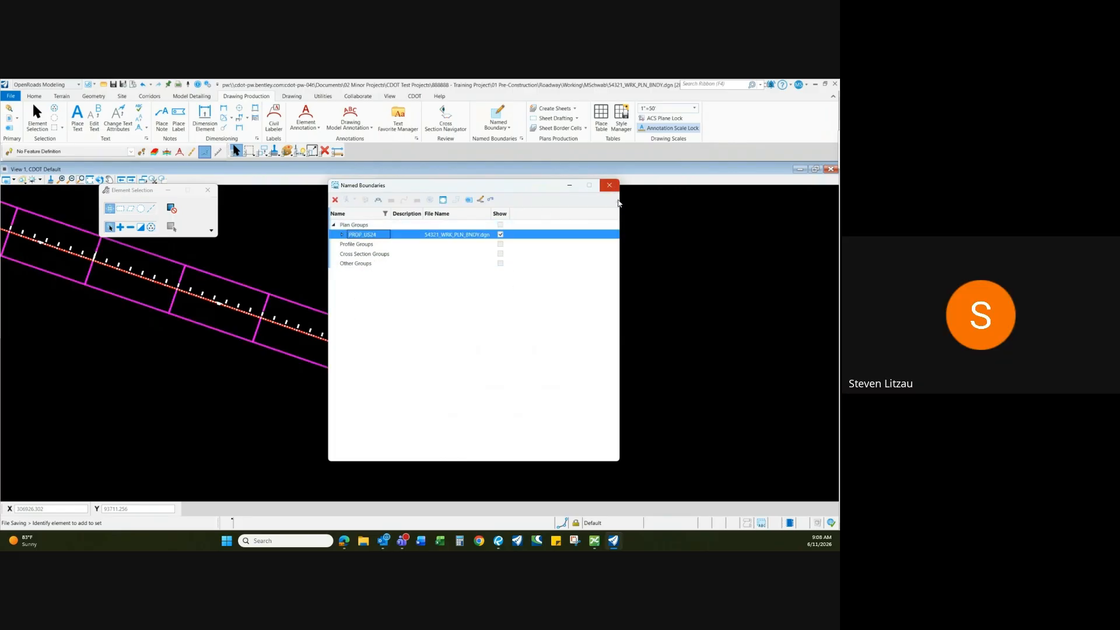
click(610, 186)
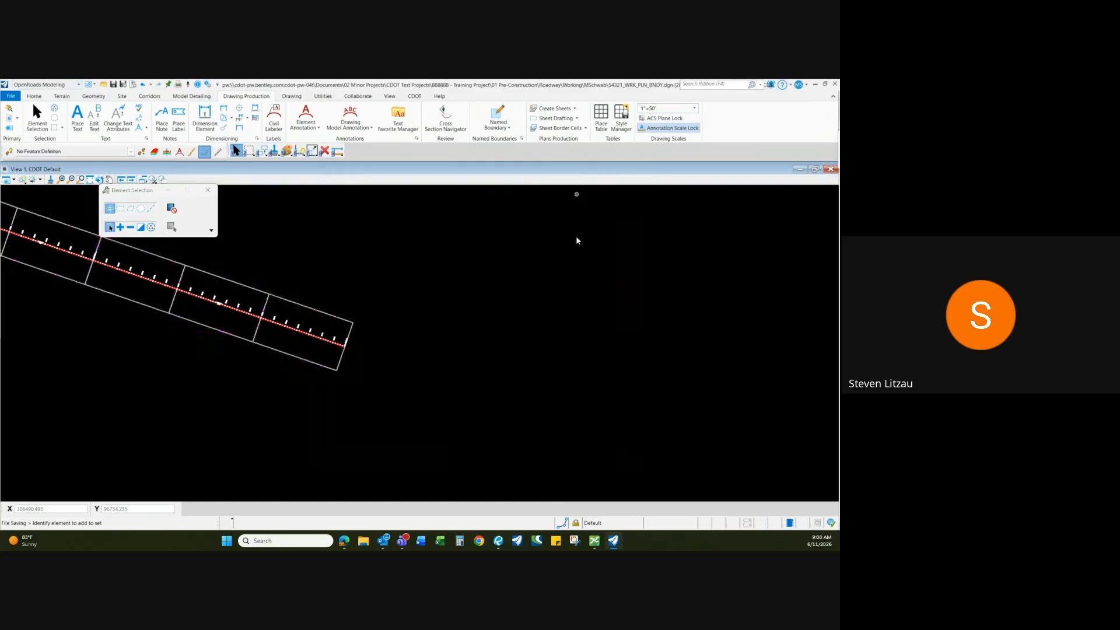
- Review the group choices for placing another civil plan boundary, close the placement settings without placing one, and return to element selection
click(498, 117)
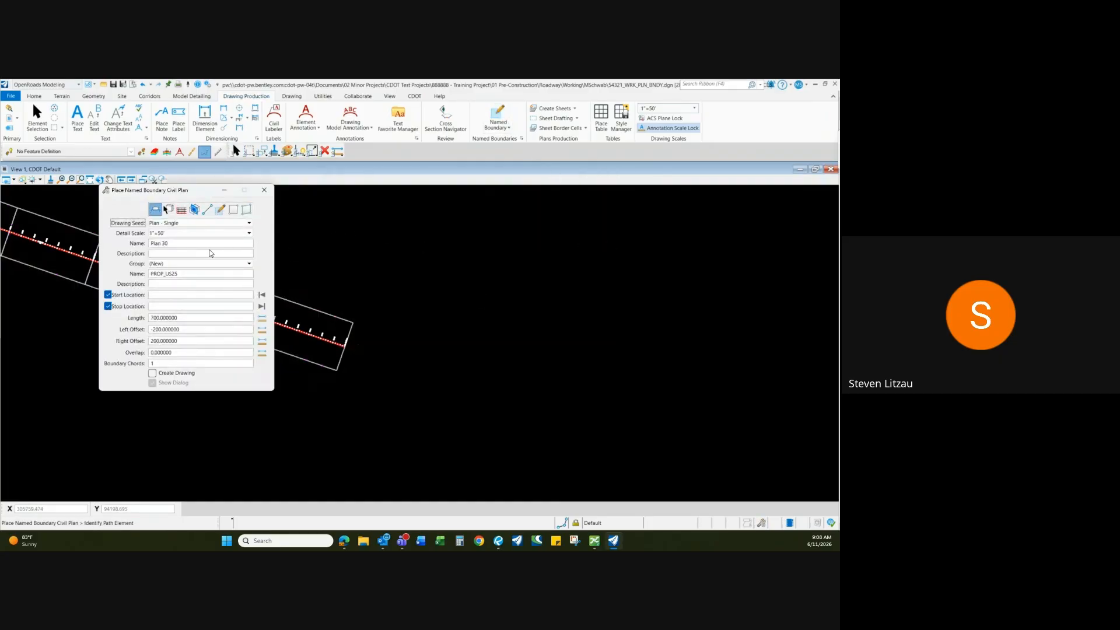
click(166, 264)
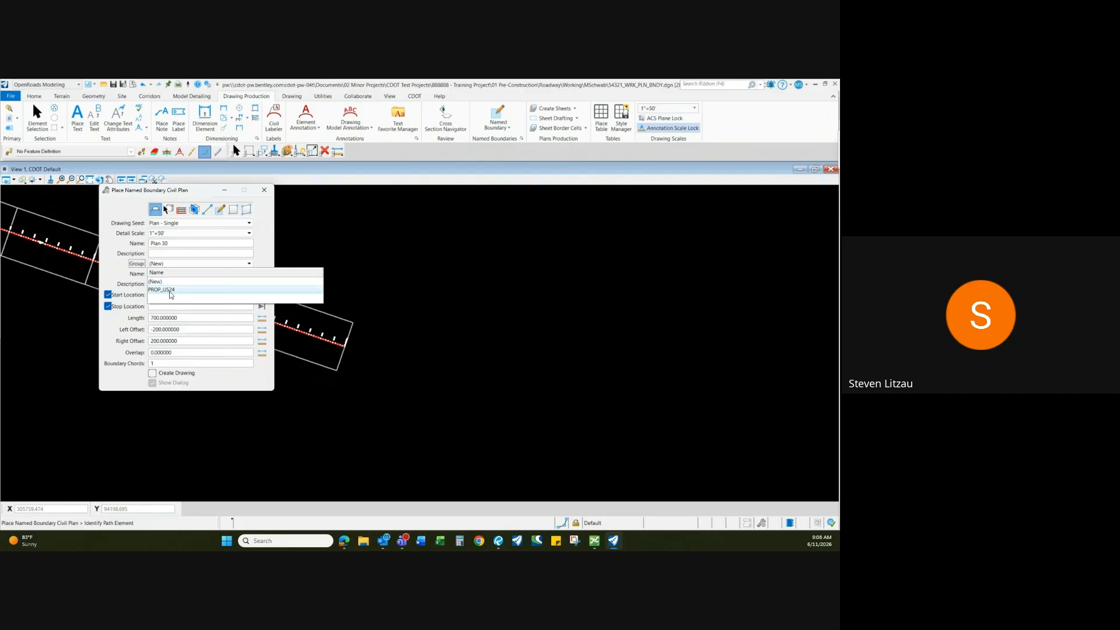
click(127, 204)
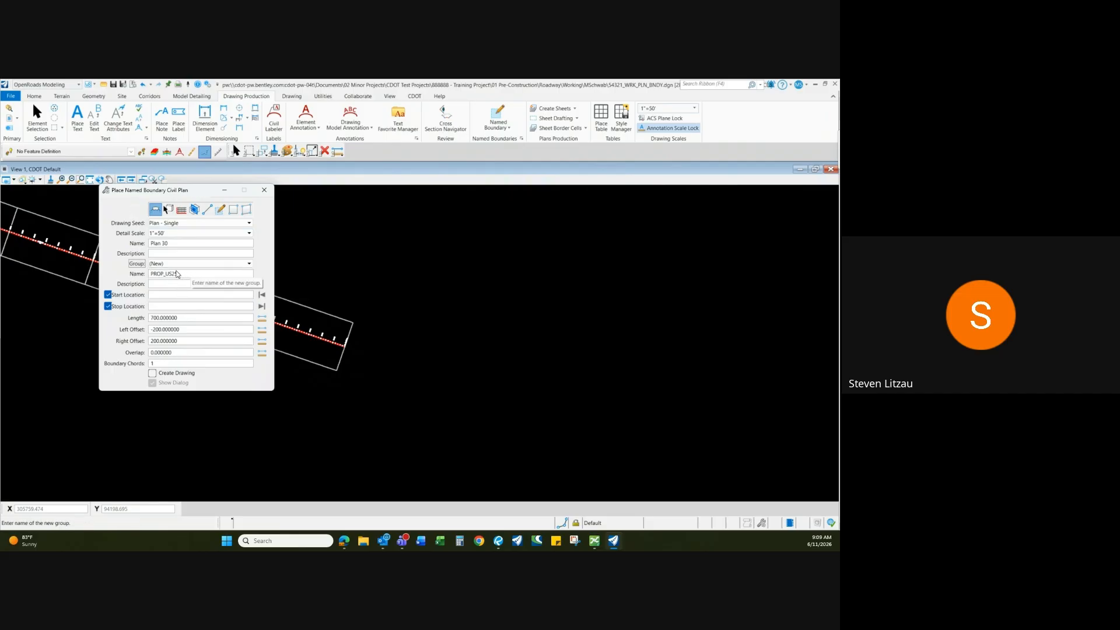
drag(155, 194, 409, 211)
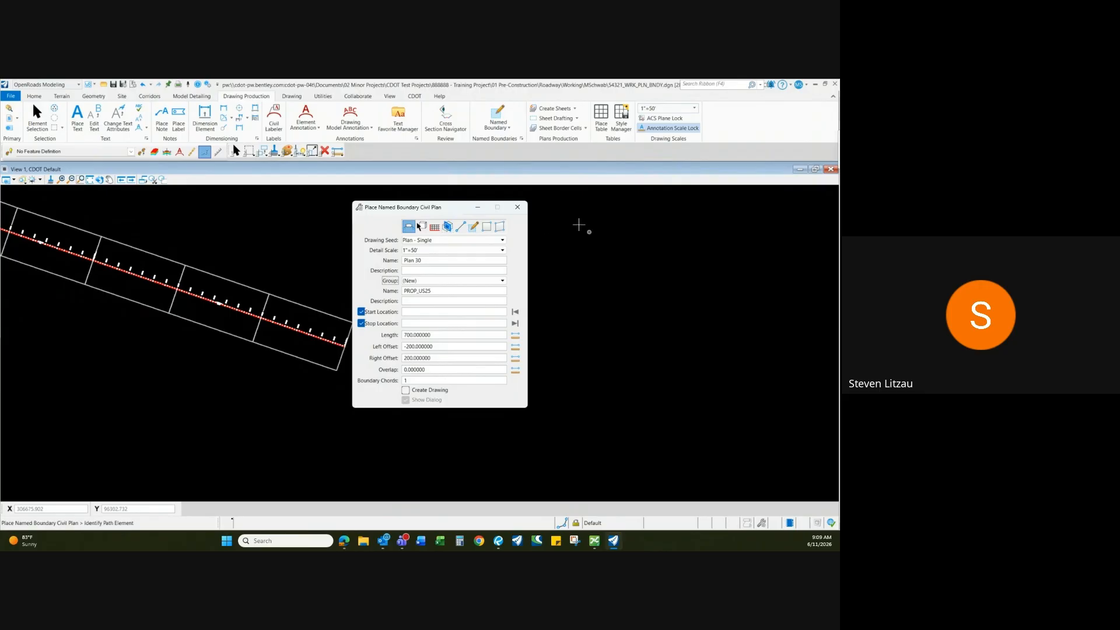
click(517, 208)
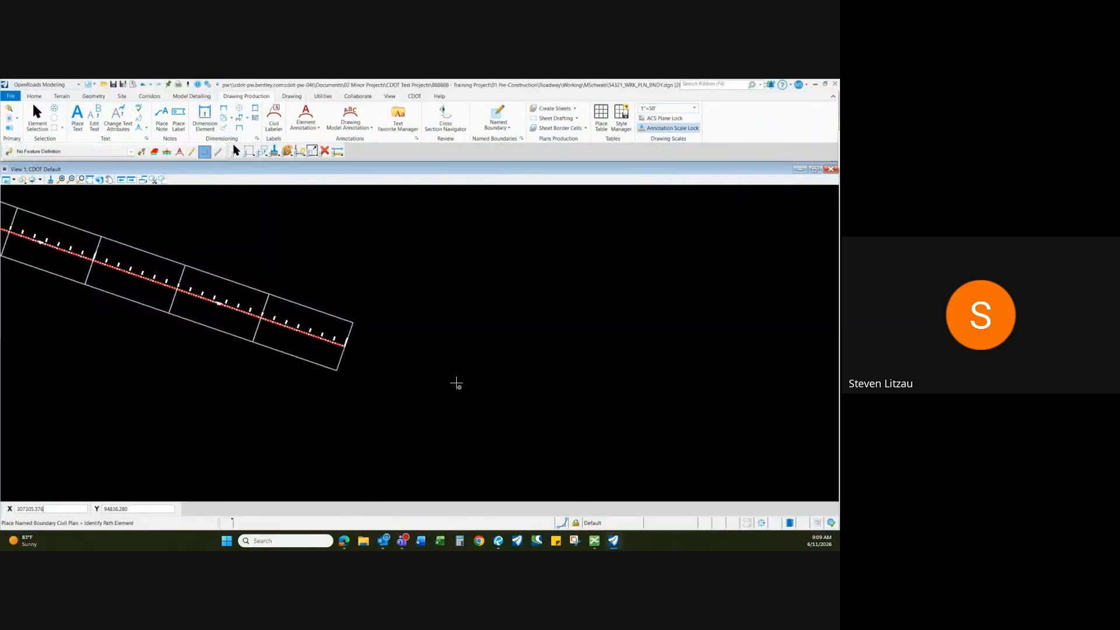
click(37, 120)
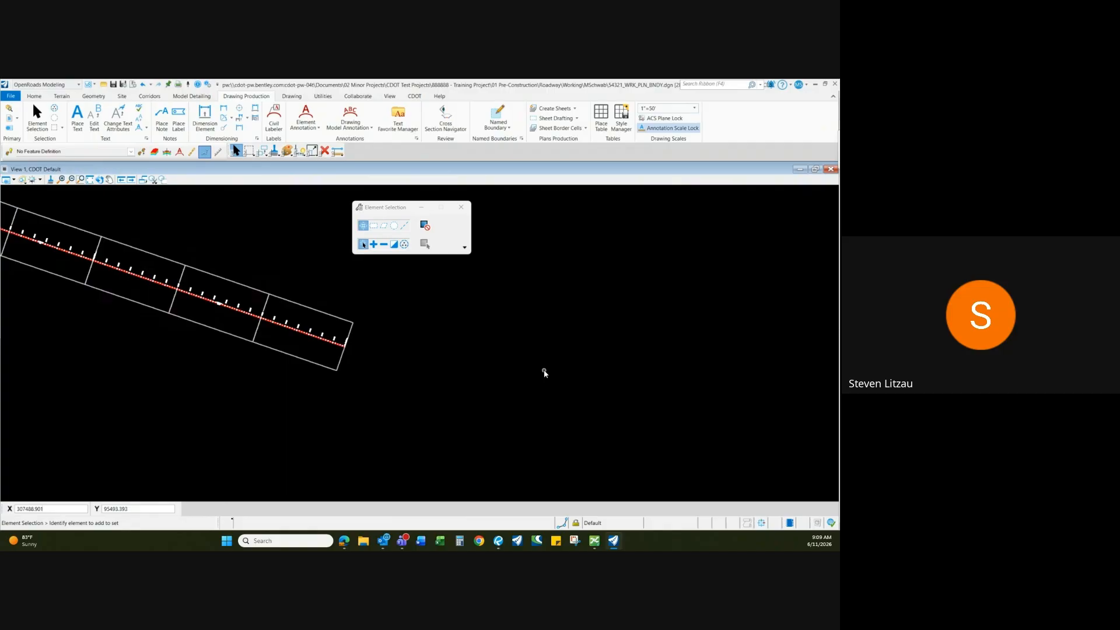
scroll(544, 373, down, 5)
scroll(525, 398, down, 5)
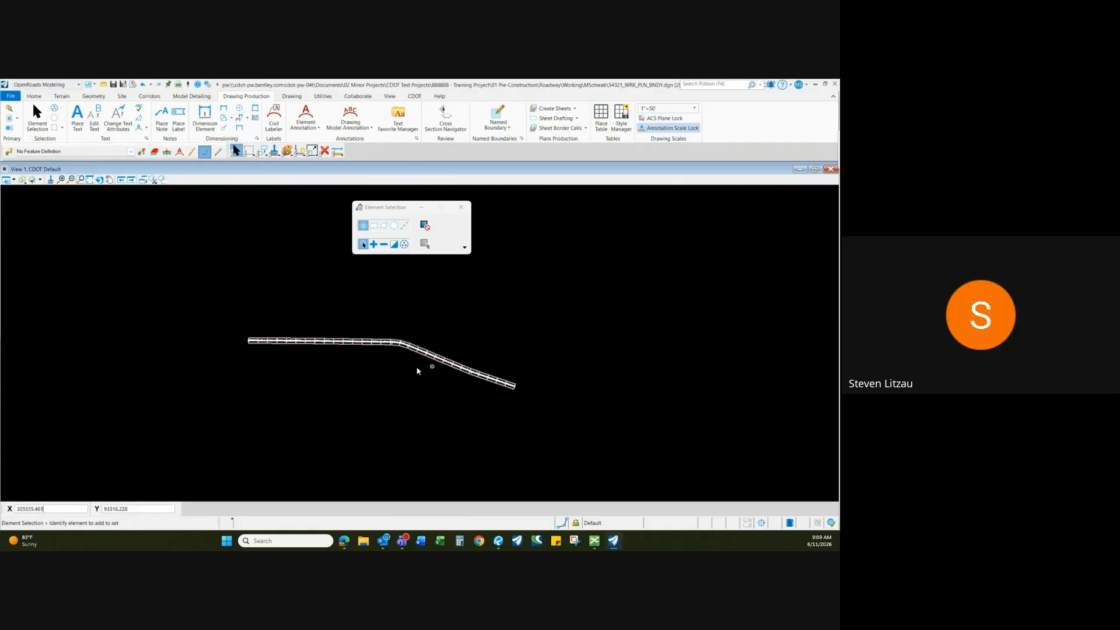
- Examine the stationing and plan boundary edges at the beginning and end of the US 24 alignment
scroll(238, 331, up, 8)
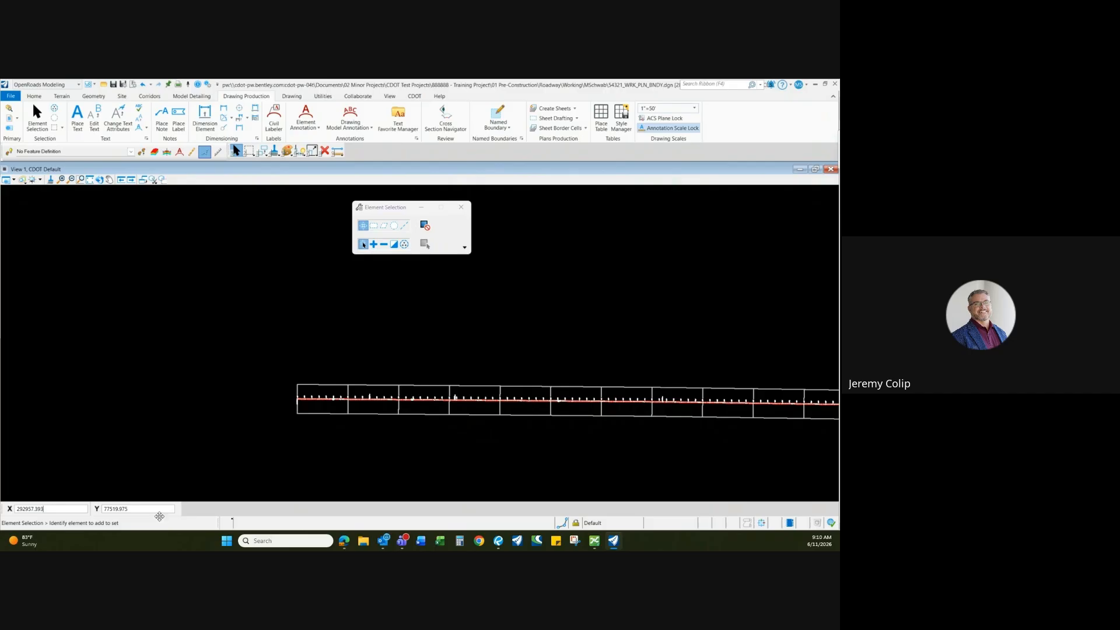
scroll(297, 402, up, 3)
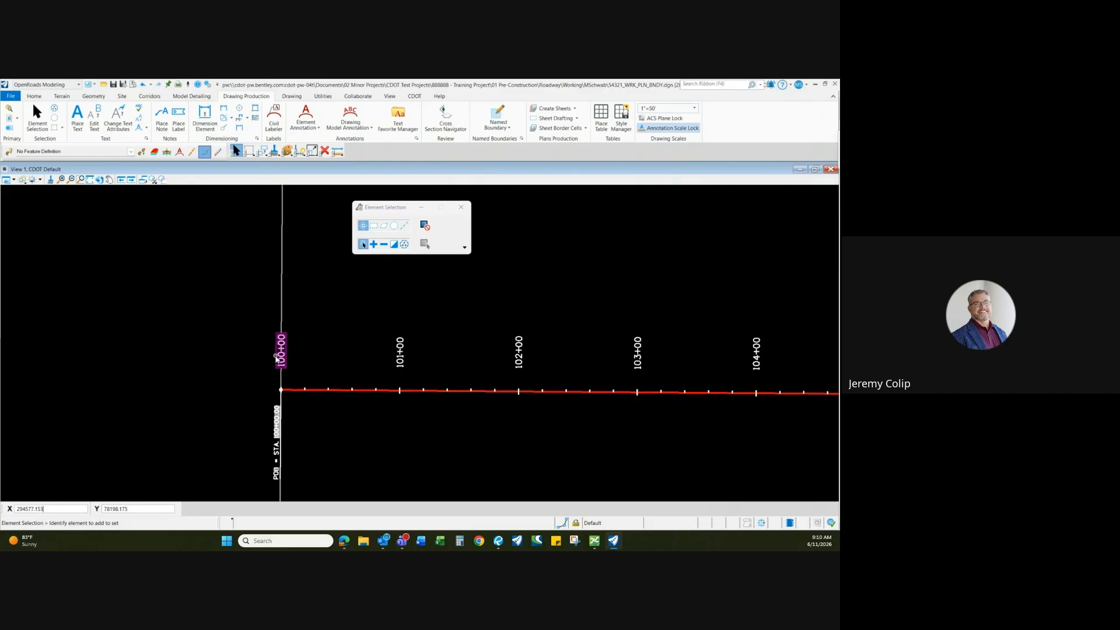
mouse_move(276, 360)
scroll(166, 344, down, 2)
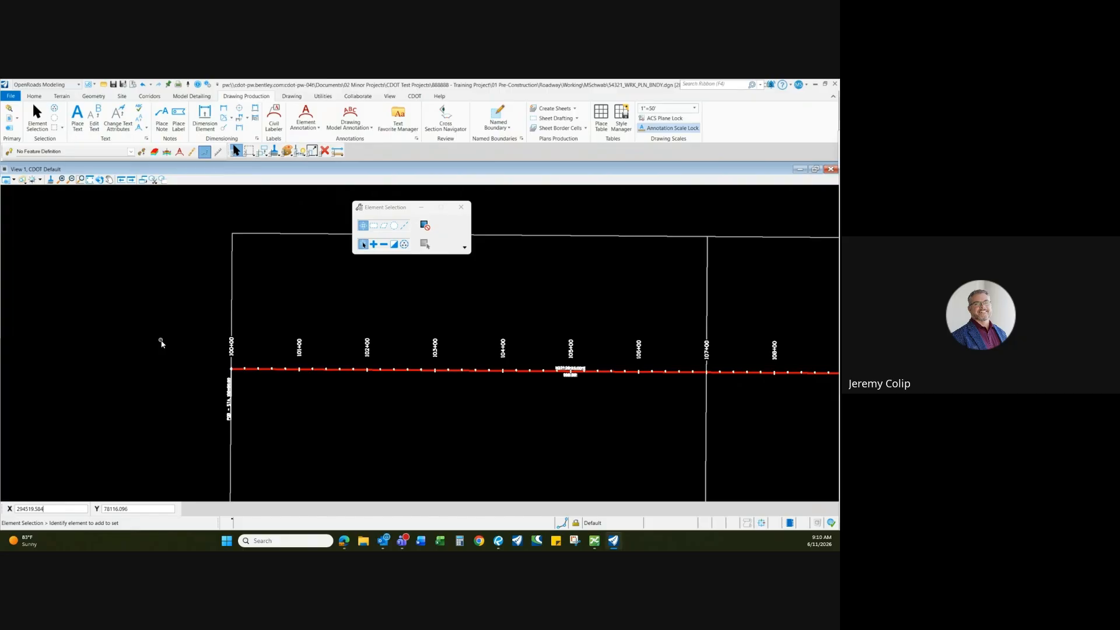
scroll(161, 341, down, 5)
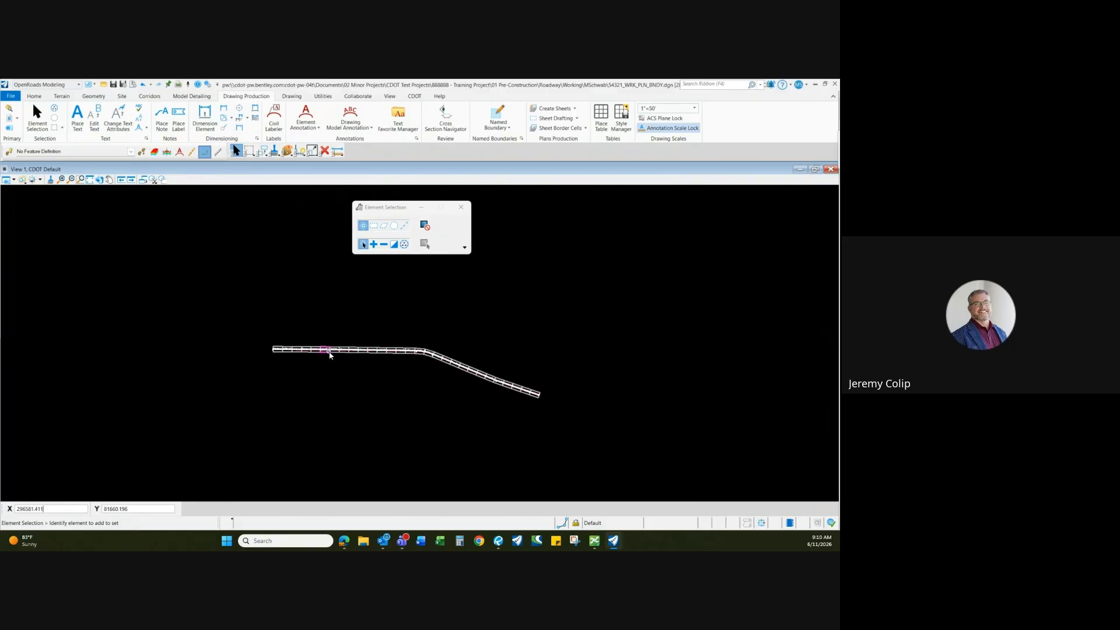
scroll(532, 391, up, 5)
scroll(601, 458, up, 4)
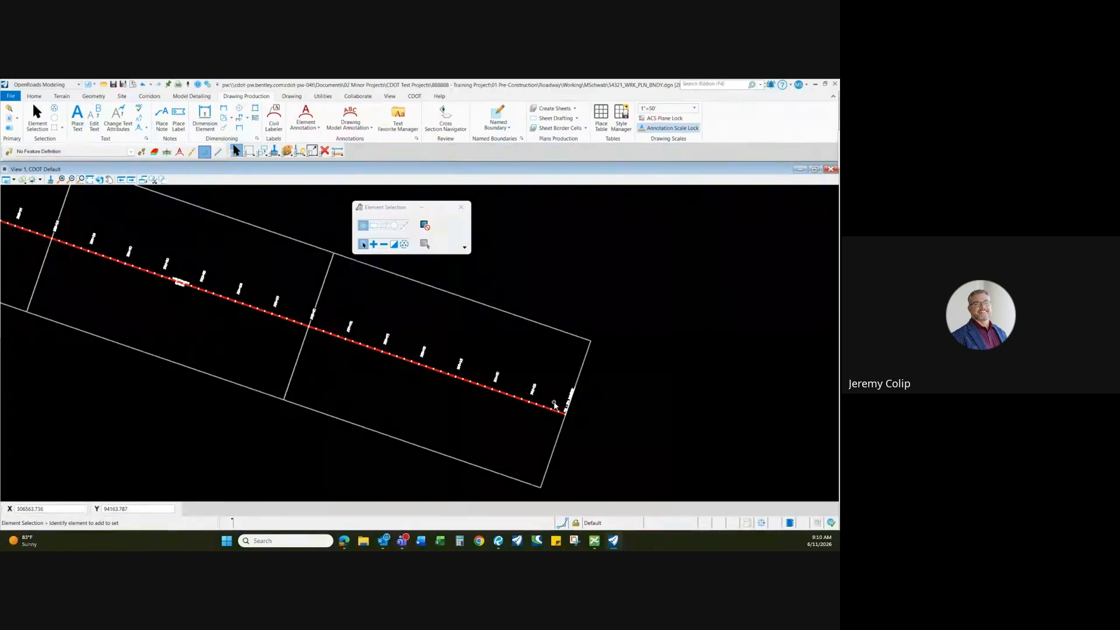
scroll(555, 405, down, 3)
scroll(444, 362, down, 5)
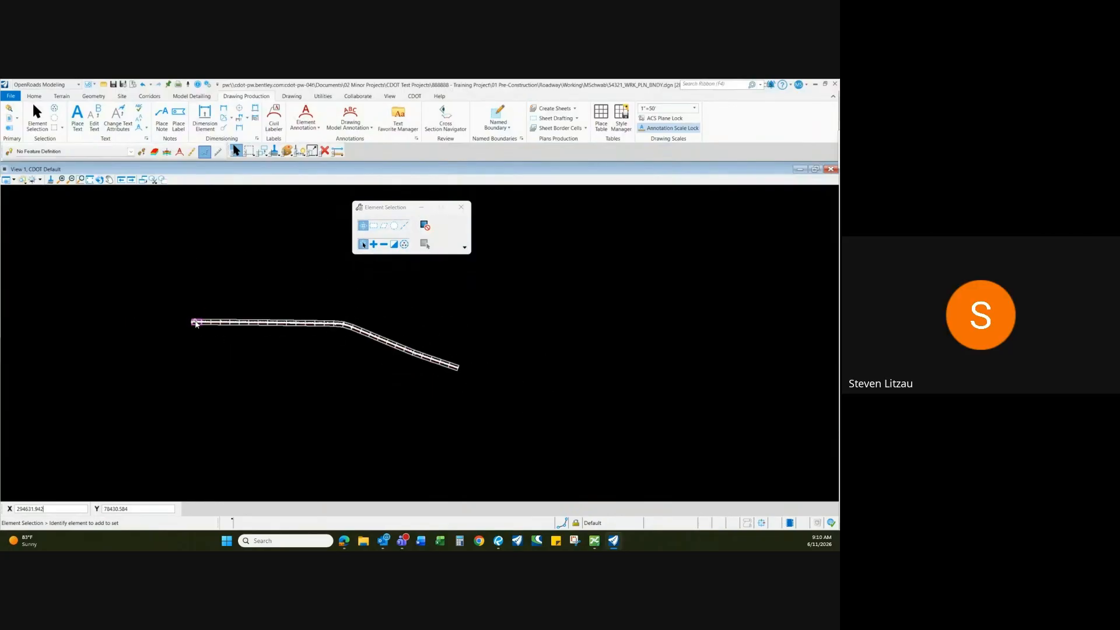
scroll(198, 322, up, 5)
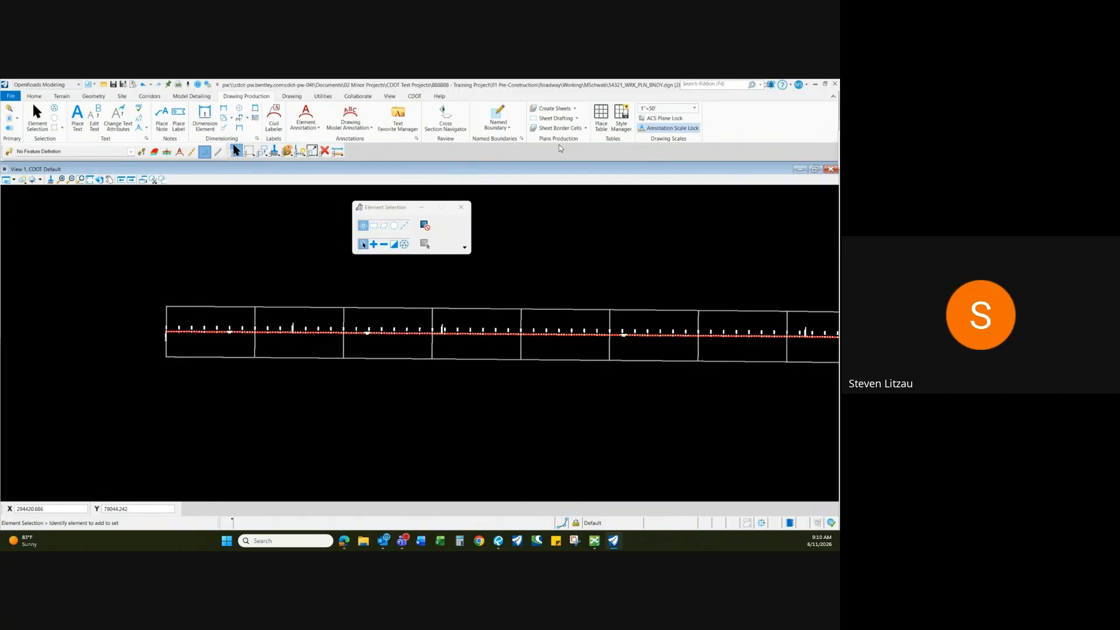
click(500, 112)
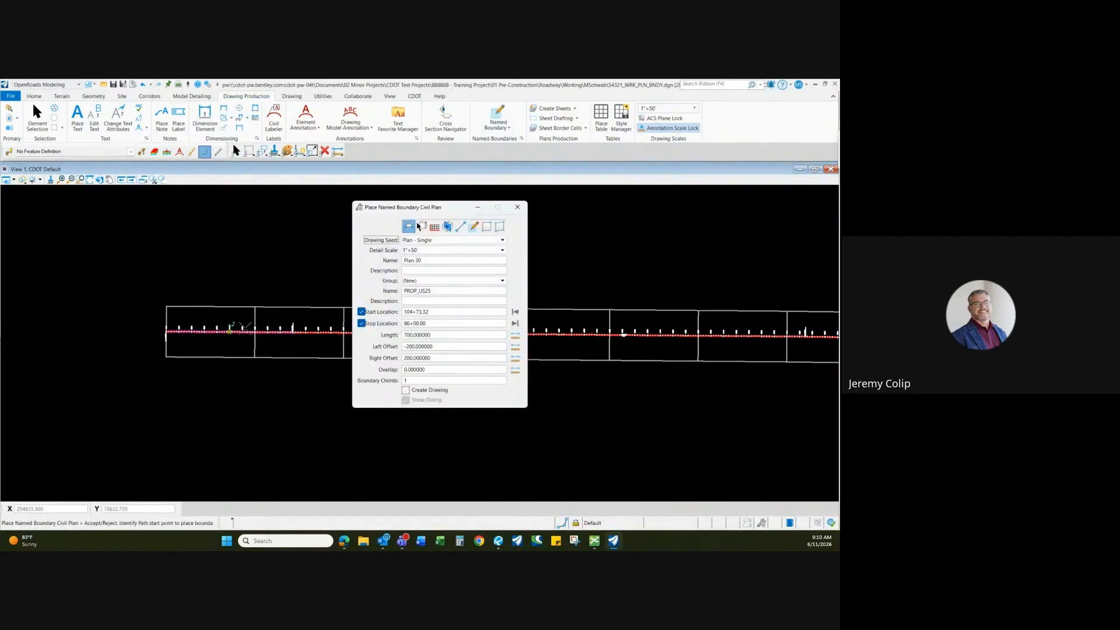
click(229, 332)
click(514, 313)
drag(438, 313, 379, 313)
text(90+90)
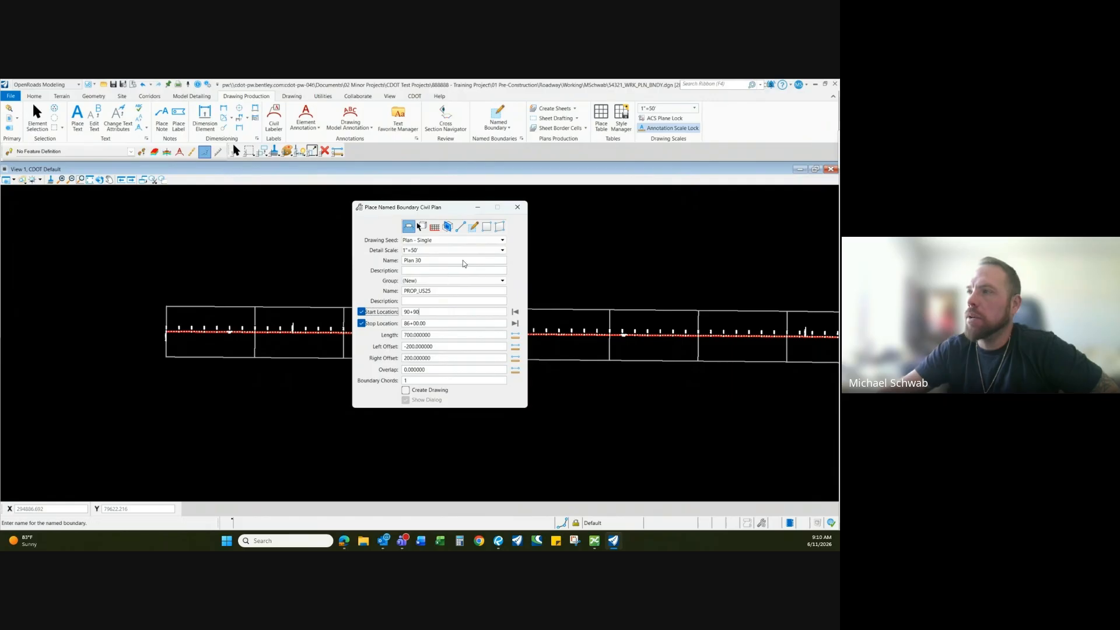
click(377, 313)
click(376, 323)
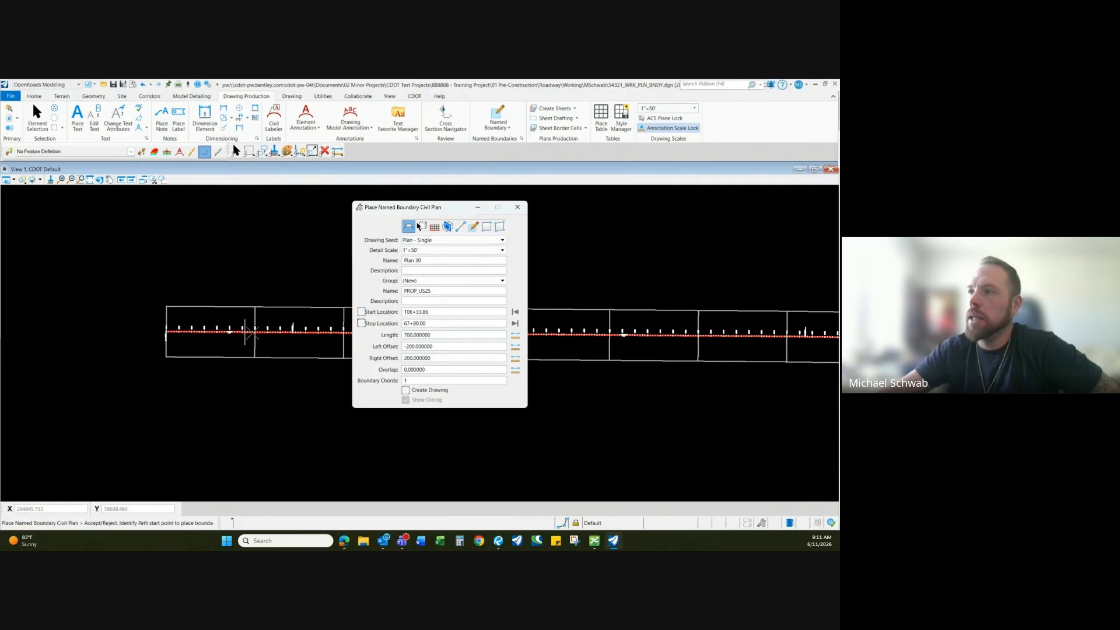
click(431, 281)
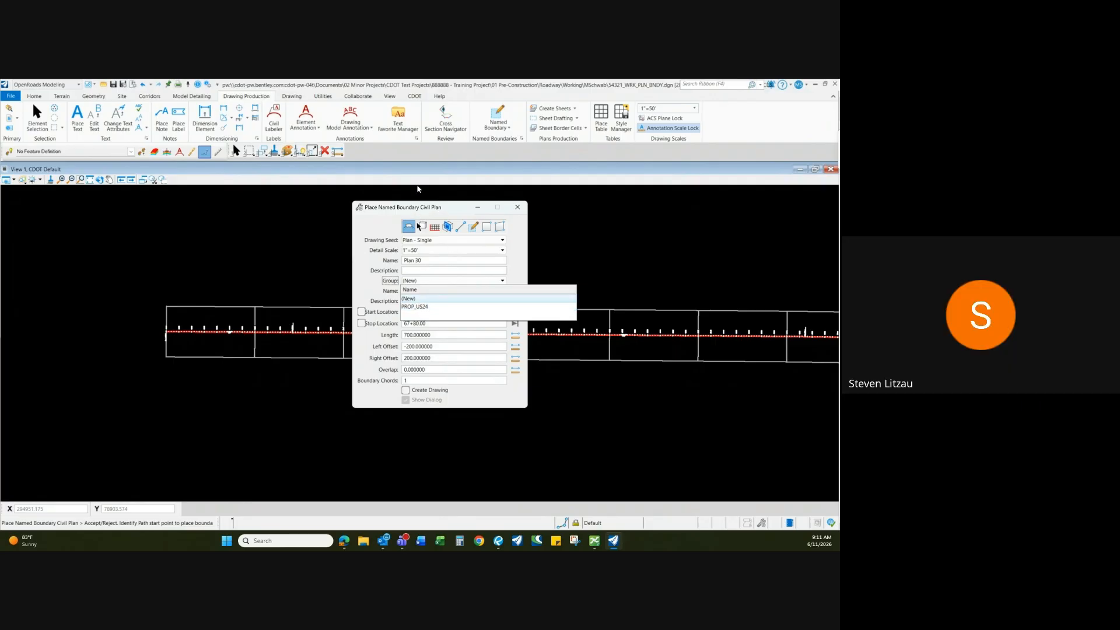
click(517, 207)
click(516, 207)
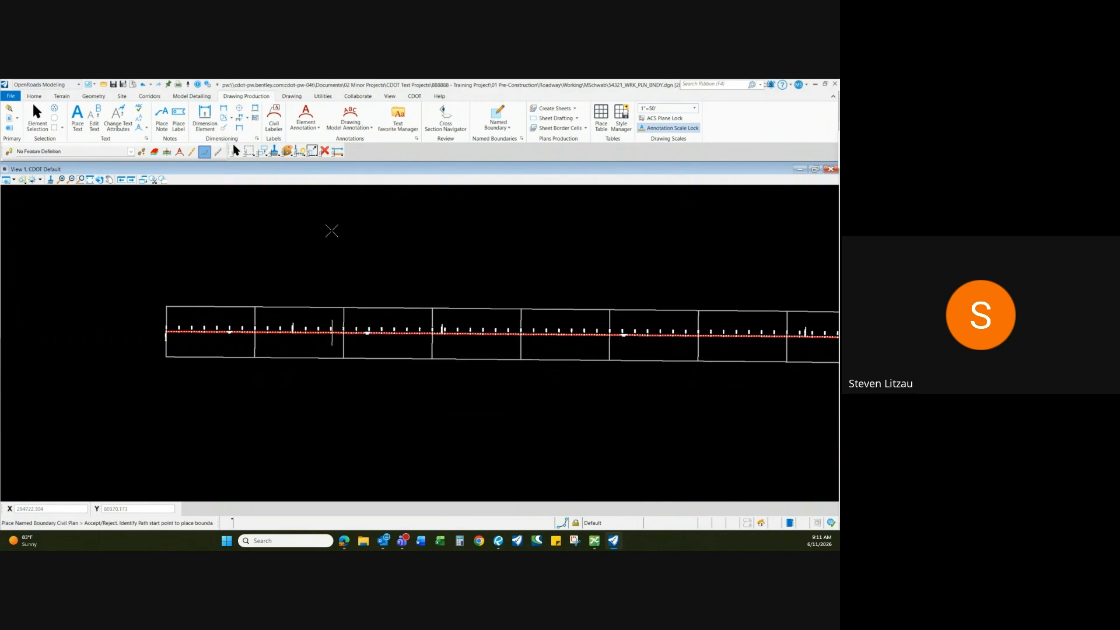
click(37, 115)
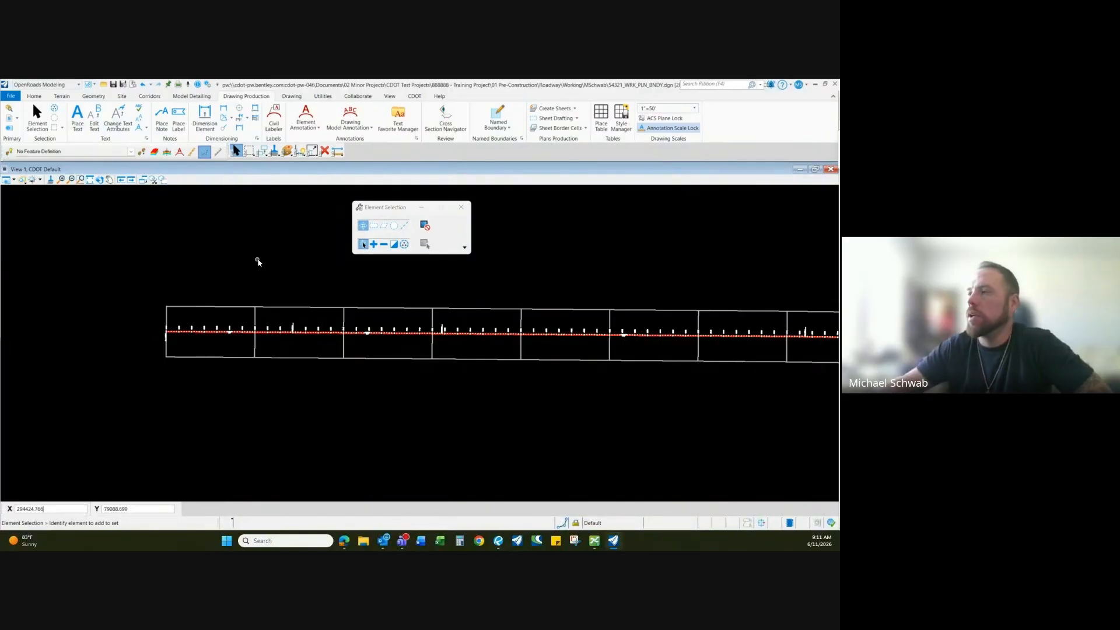
- Move the element selection settings clear of the boundaries, and turn off the display of the Proposed Geometry reference
scroll(180, 328, down, 3)
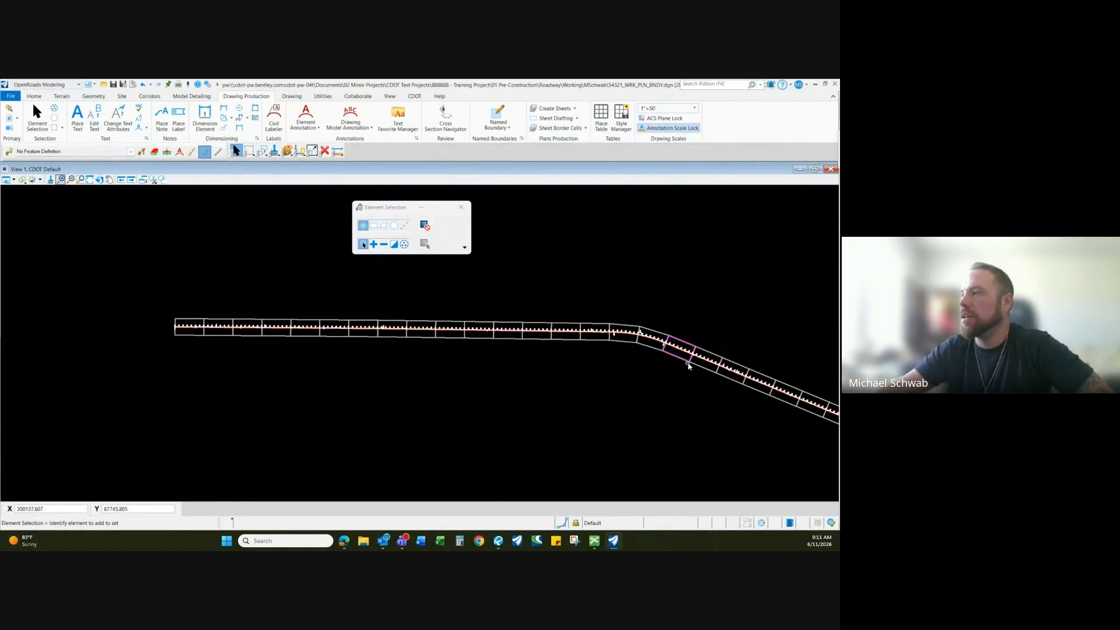
mouse_move(688, 365)
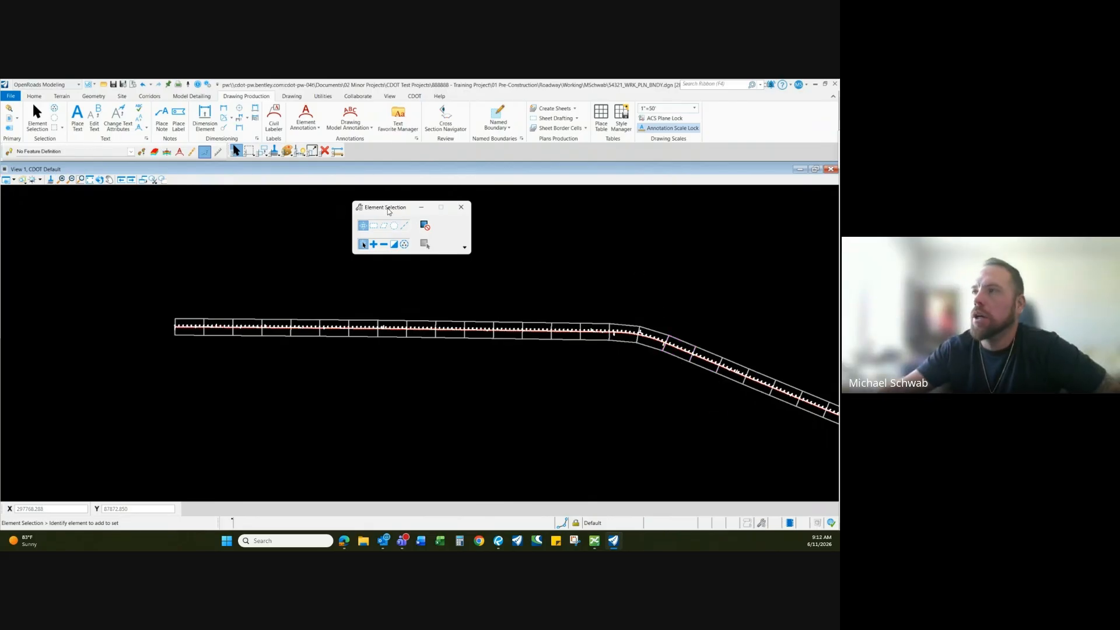
drag(387, 207, 52, 199)
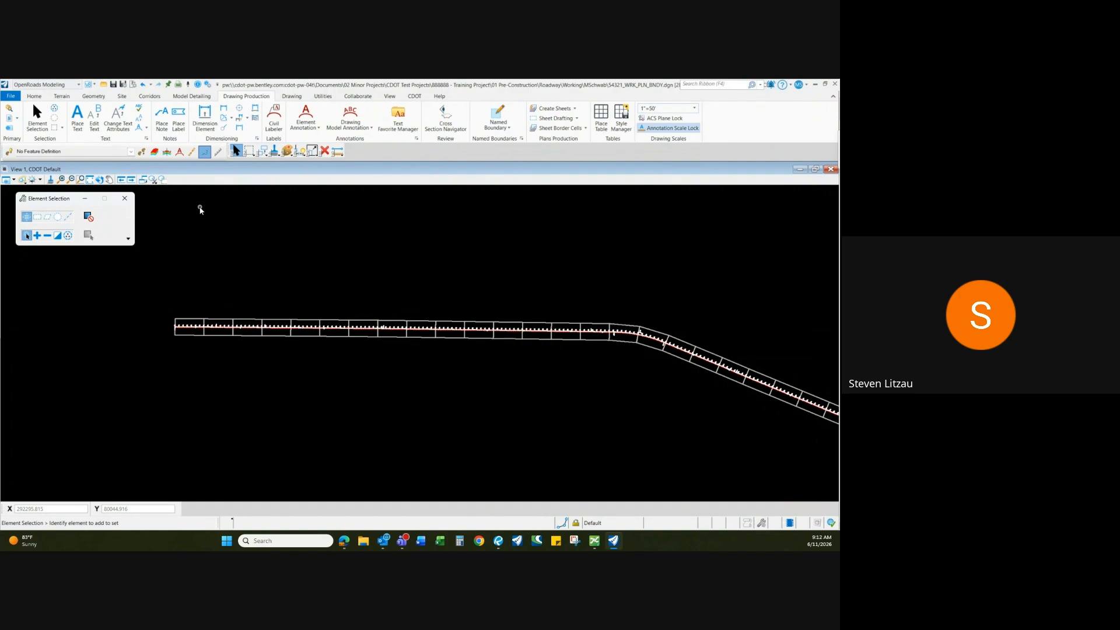
click(34, 96)
click(188, 120)
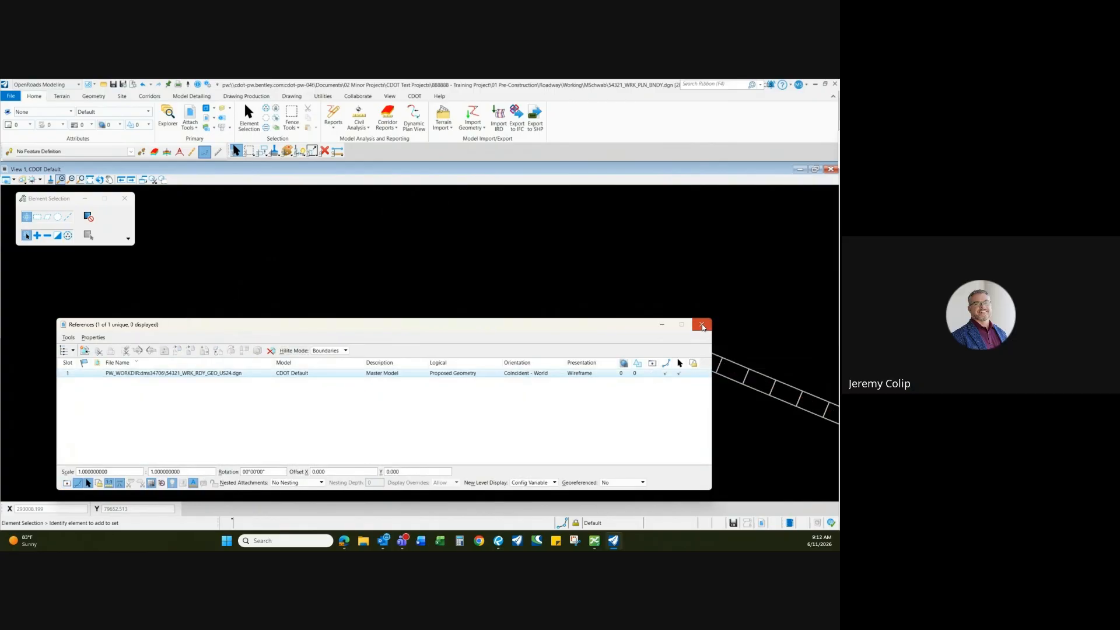
click(702, 324)
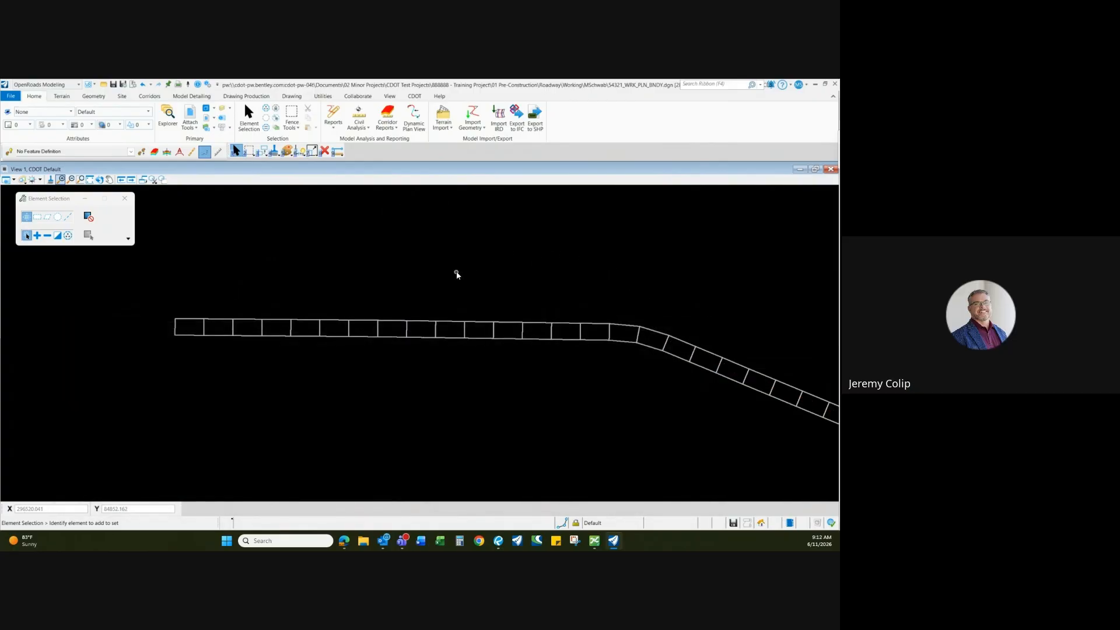